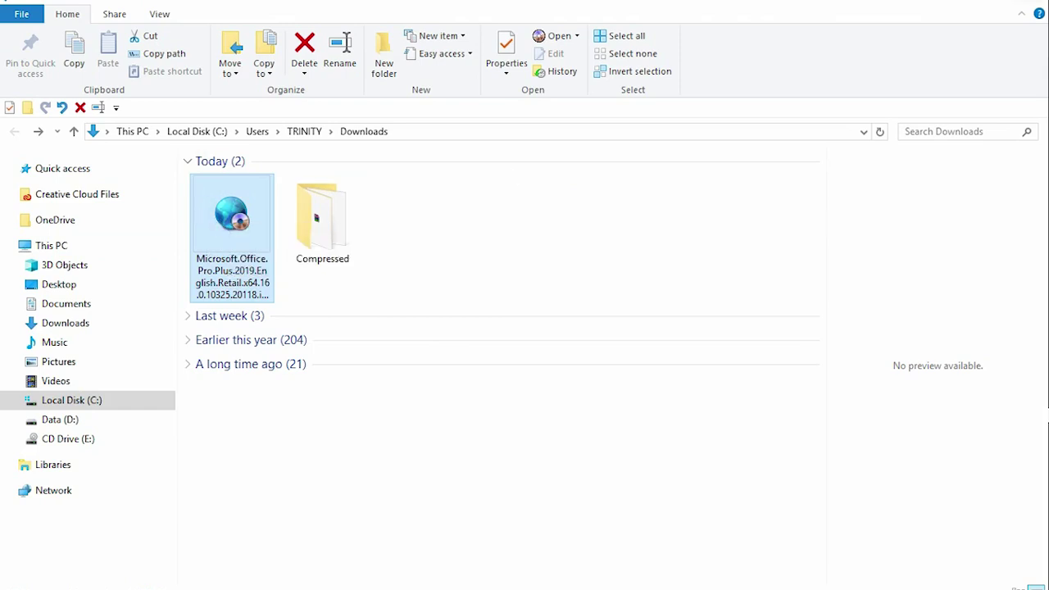
- Mount the Microsoft Office Pro Plus 2019 ISO file in Downloads to virtual drive E with UltraISO
key("super")
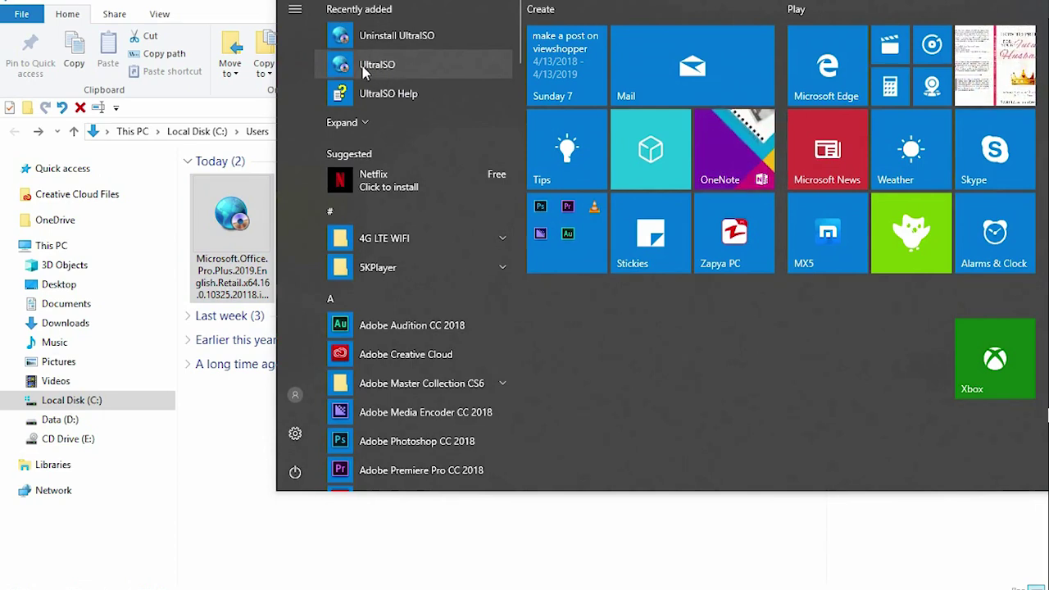
key("Escape")
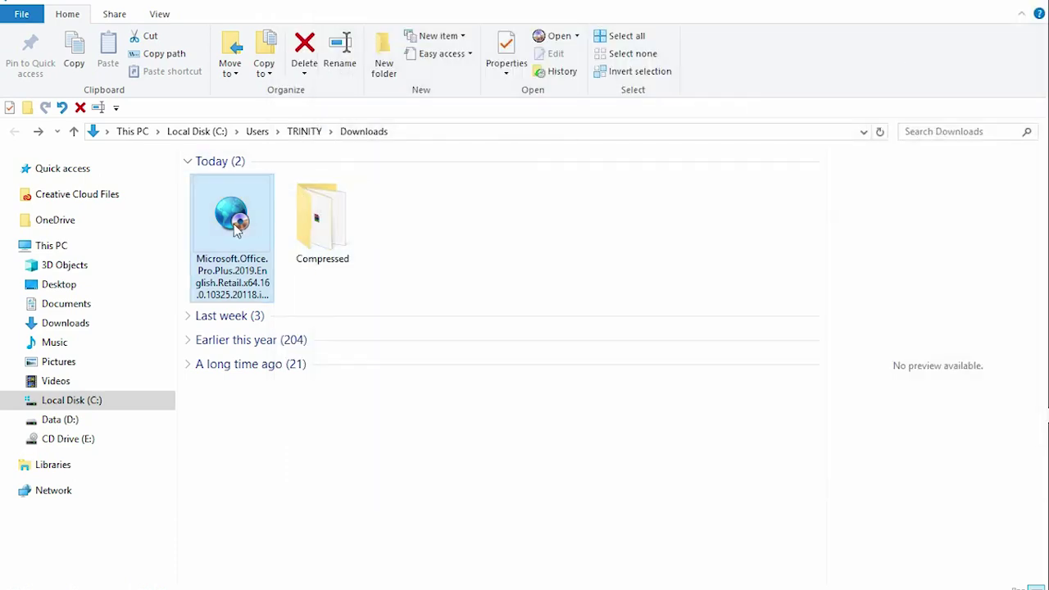
right_click(223, 237)
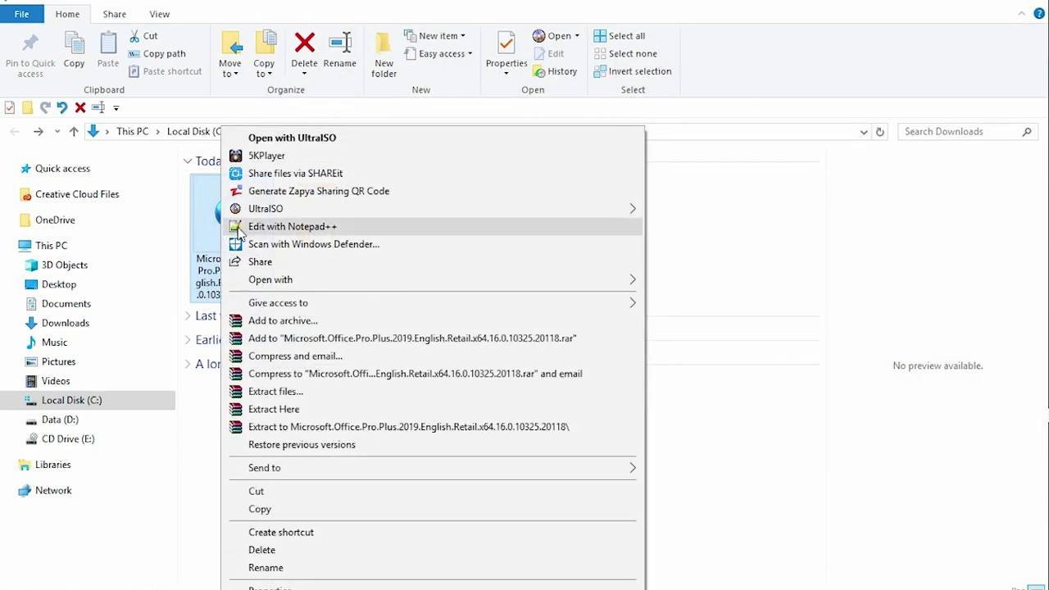
mouse_move(440, 211)
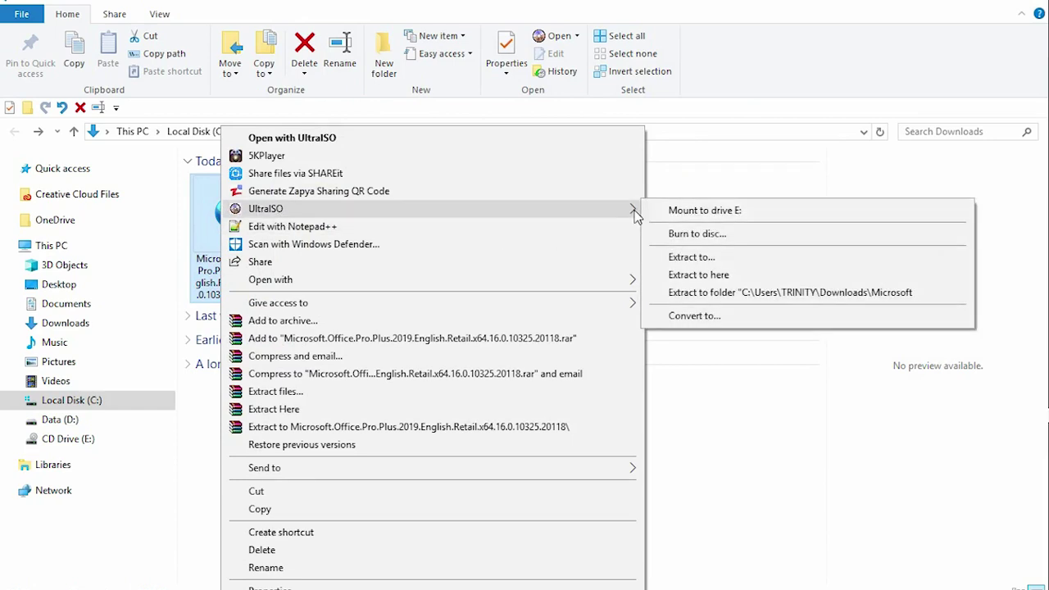
left_click(732, 211)
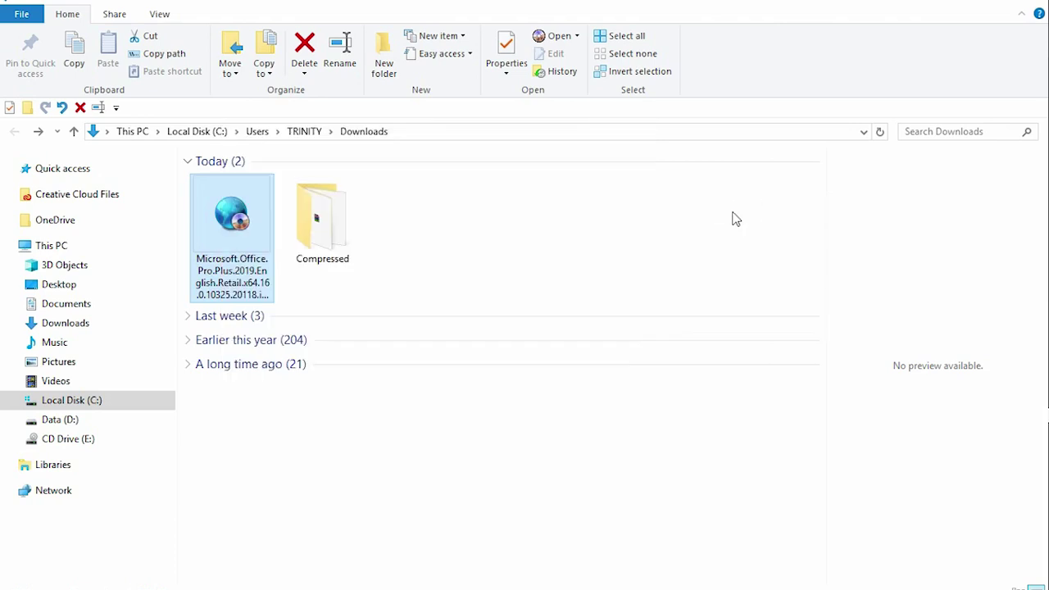
- Open the mounted Office 2019 disc on drive E and try to install Office with start_setup.cmd
left_click(58, 247)
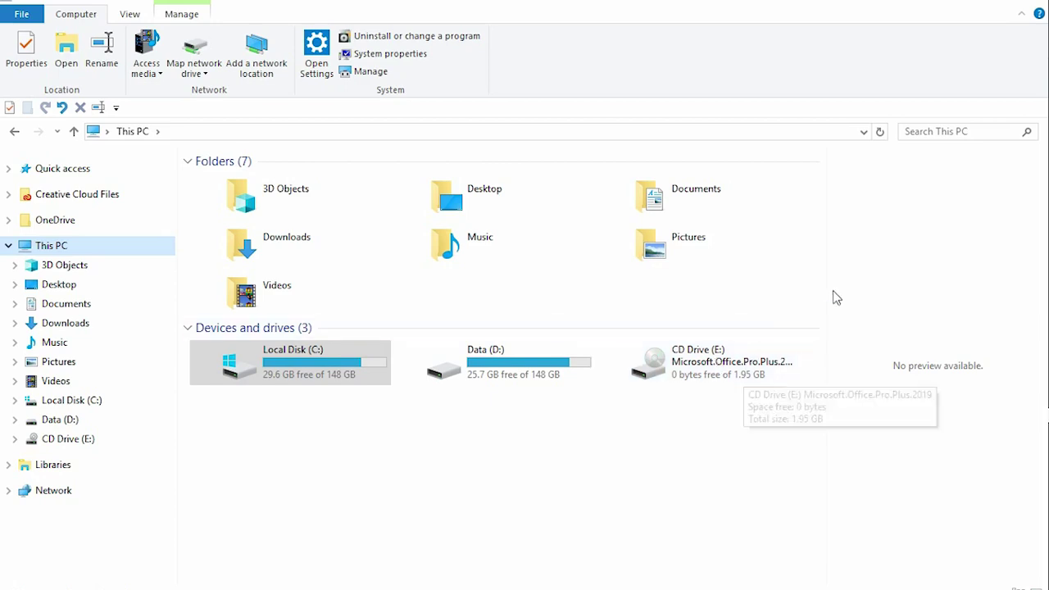
right_click(677, 371)
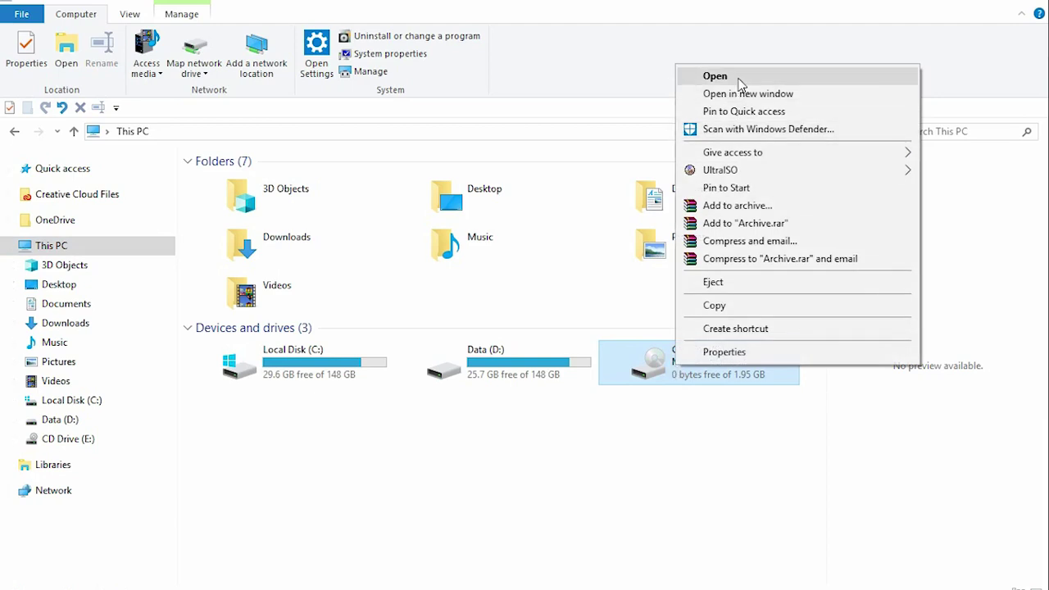
left_click(740, 82)
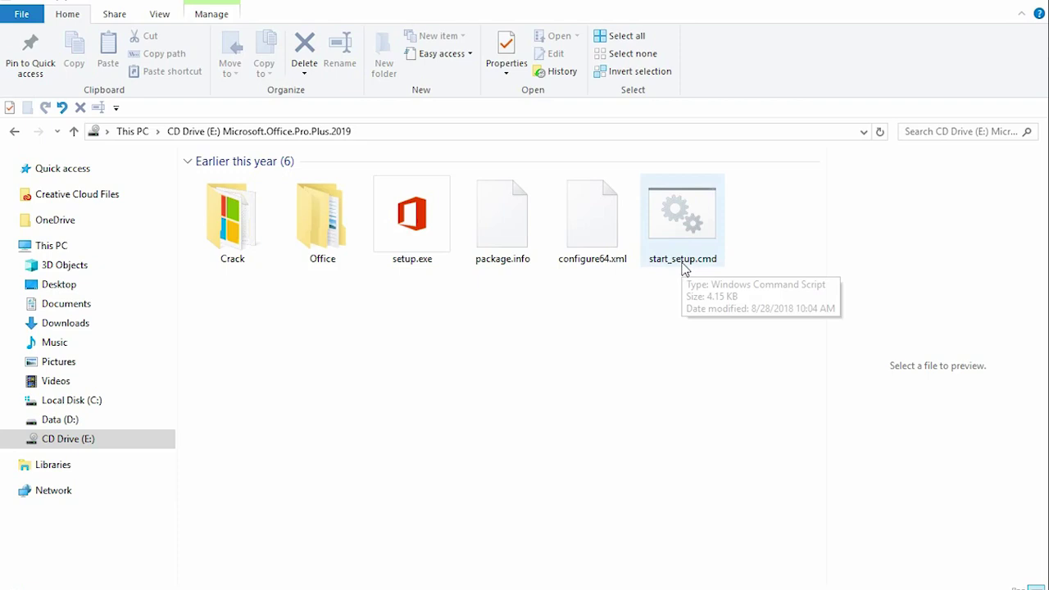
left_click(682, 231)
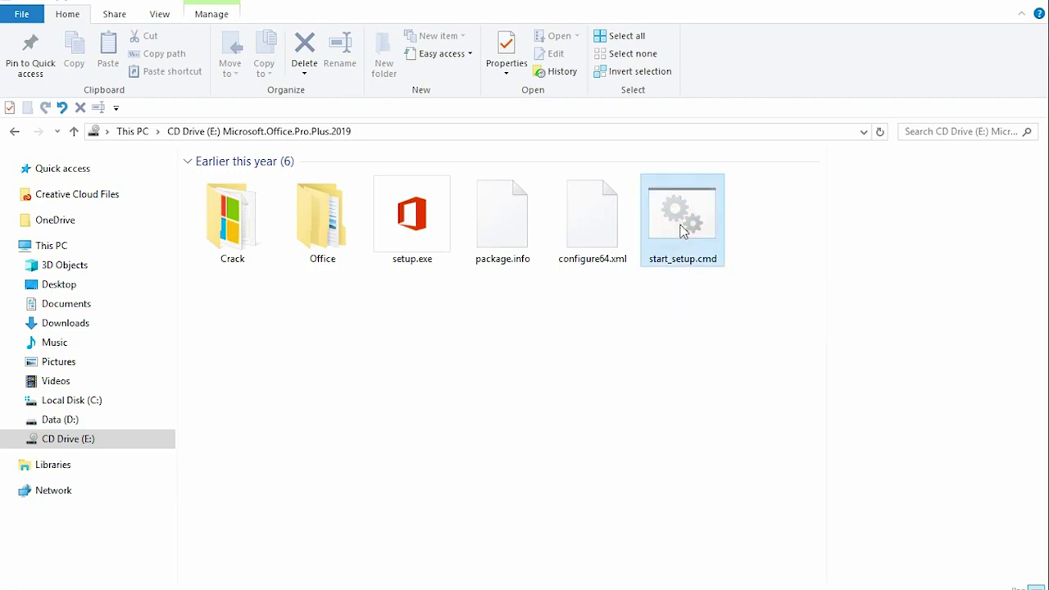
right_click(681, 230)
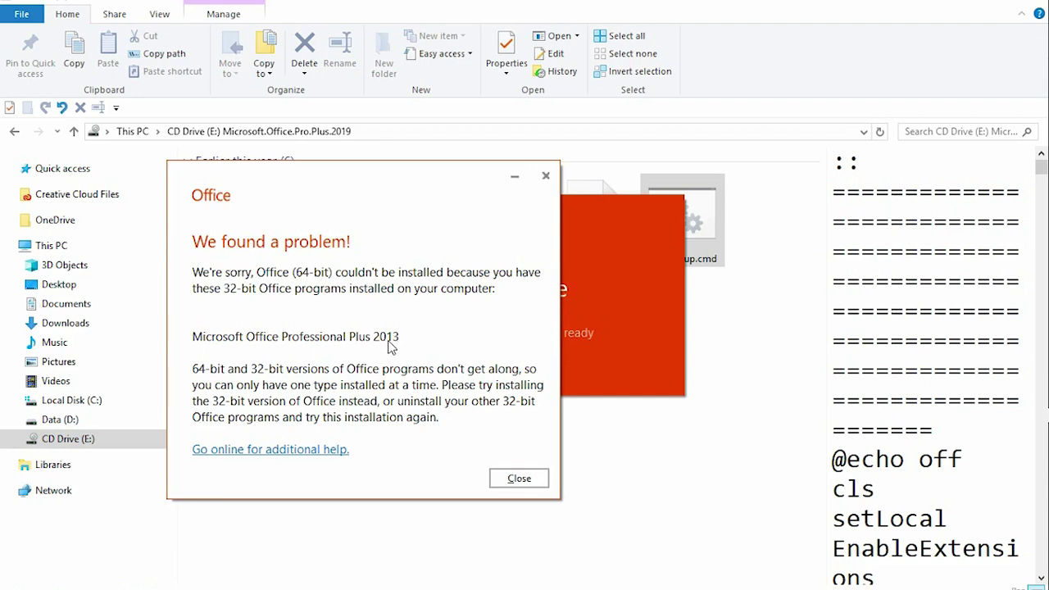
- Search Windows for "unistal" and open the Add or remove programs settings
key("super")
type("un")
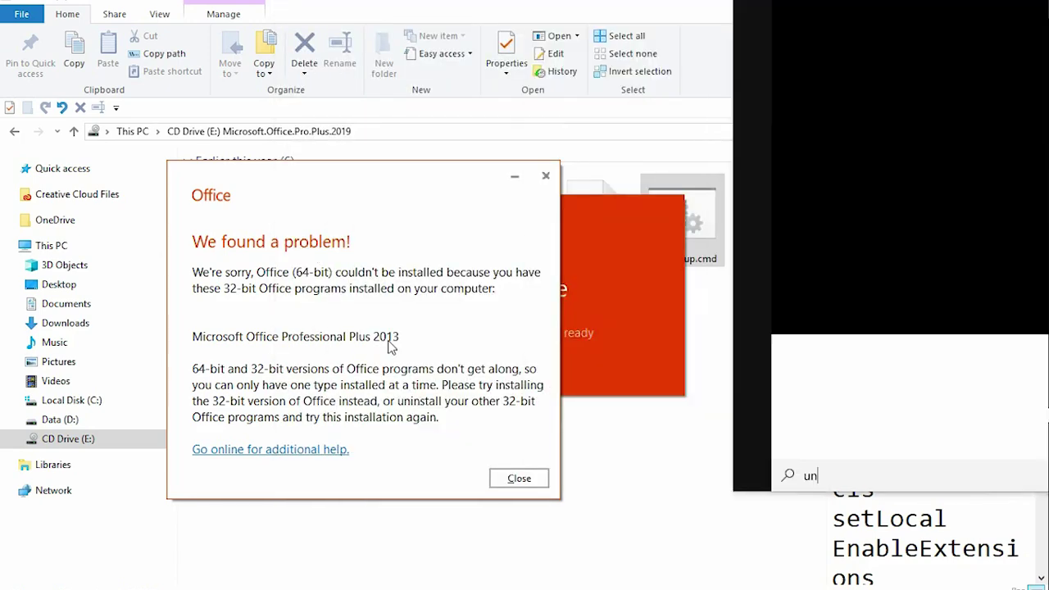
type("istal")
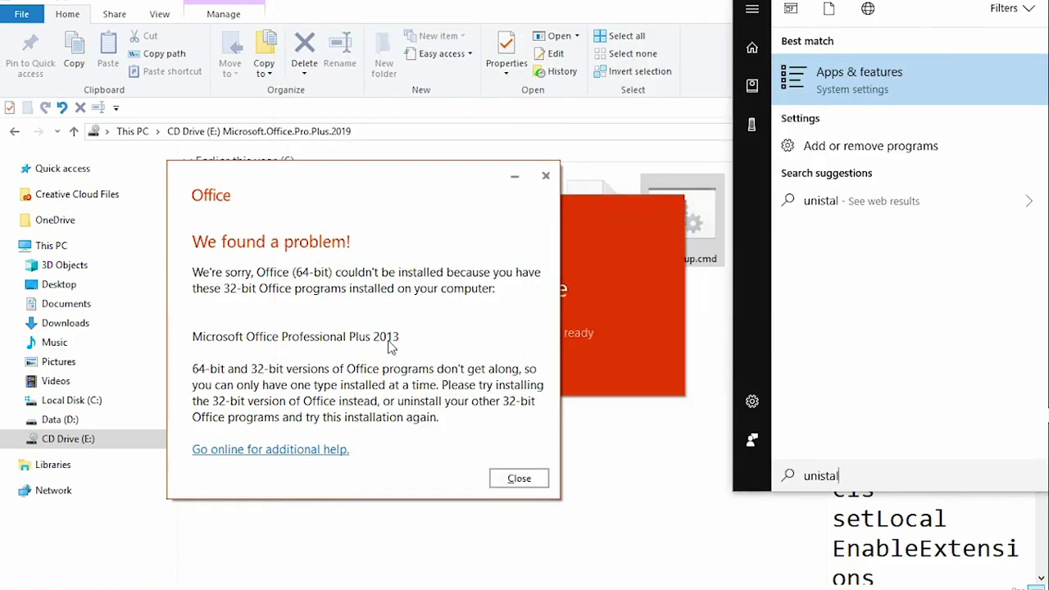
left_click(850, 151)
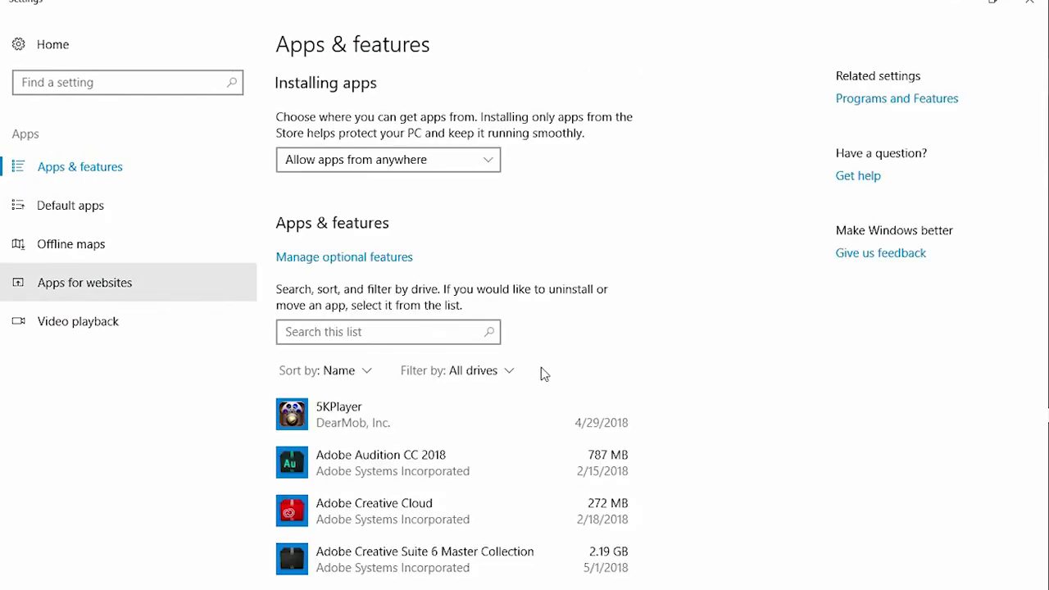
- Uninstall Microsoft Office Professional Plus 2013, confirm its removal and close the uninstaller
scroll(525, 382, "down", 10)
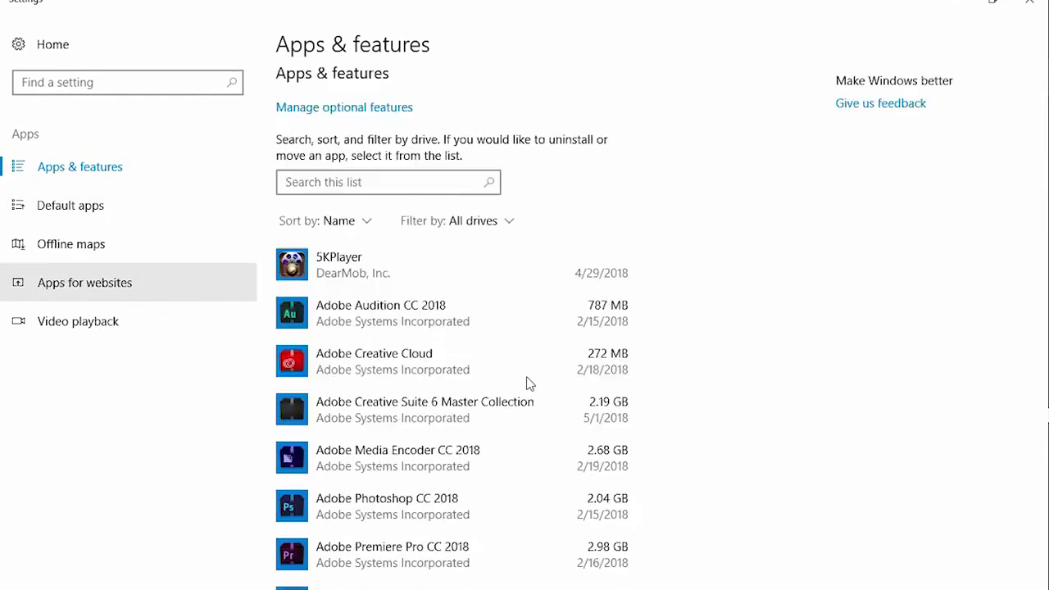
scroll(450, 313, "down", 5)
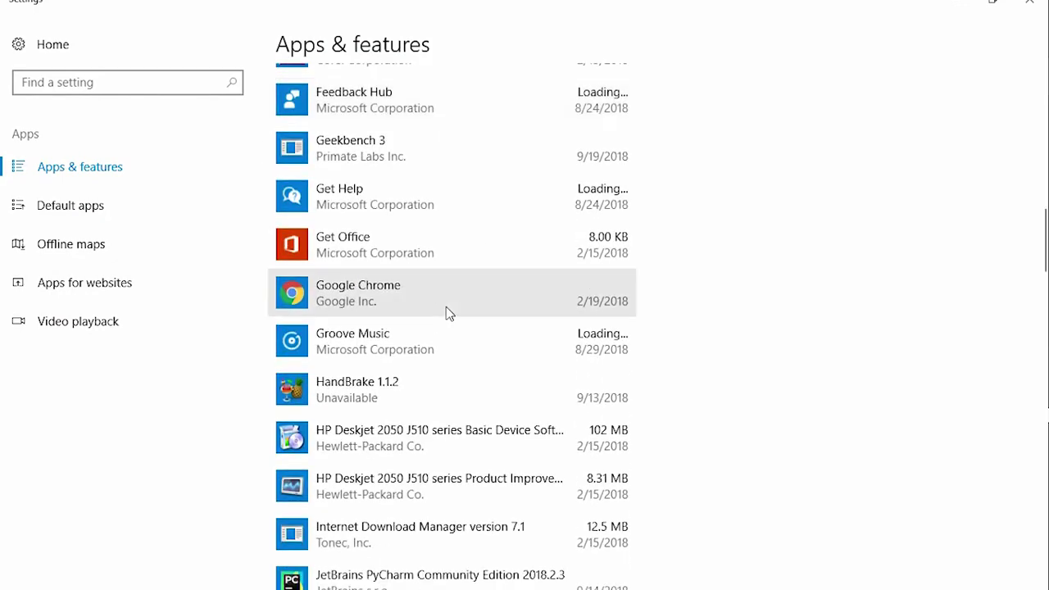
scroll(446, 307, "down", 8)
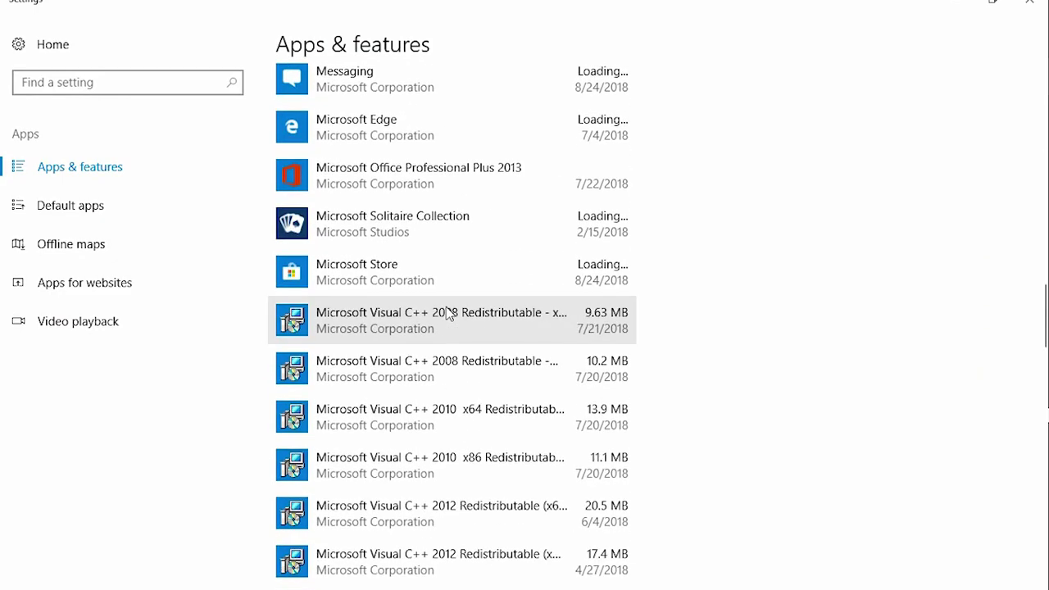
left_click(417, 182)
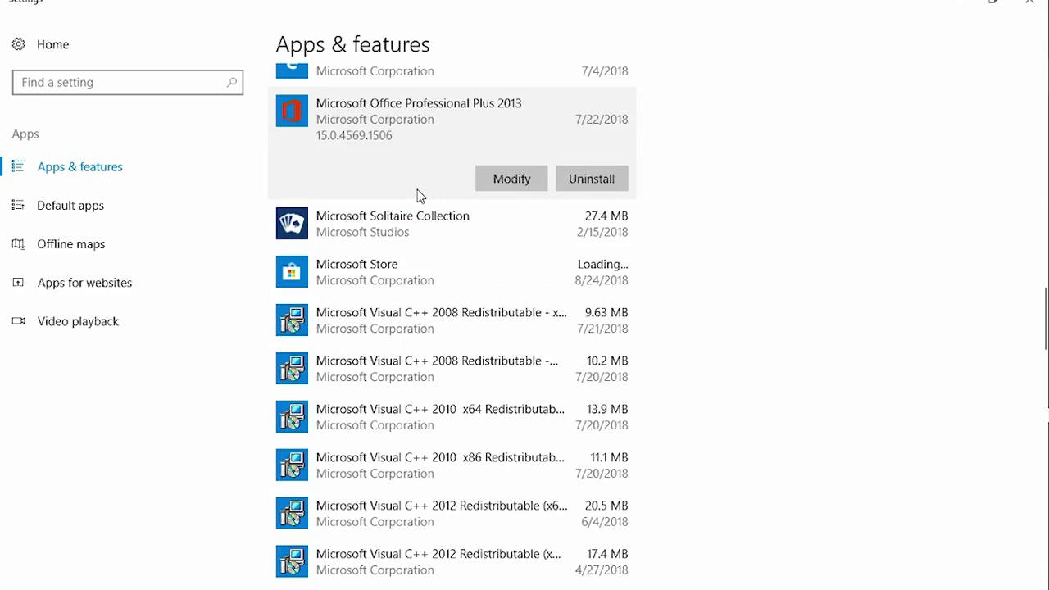
left_click(591, 178)
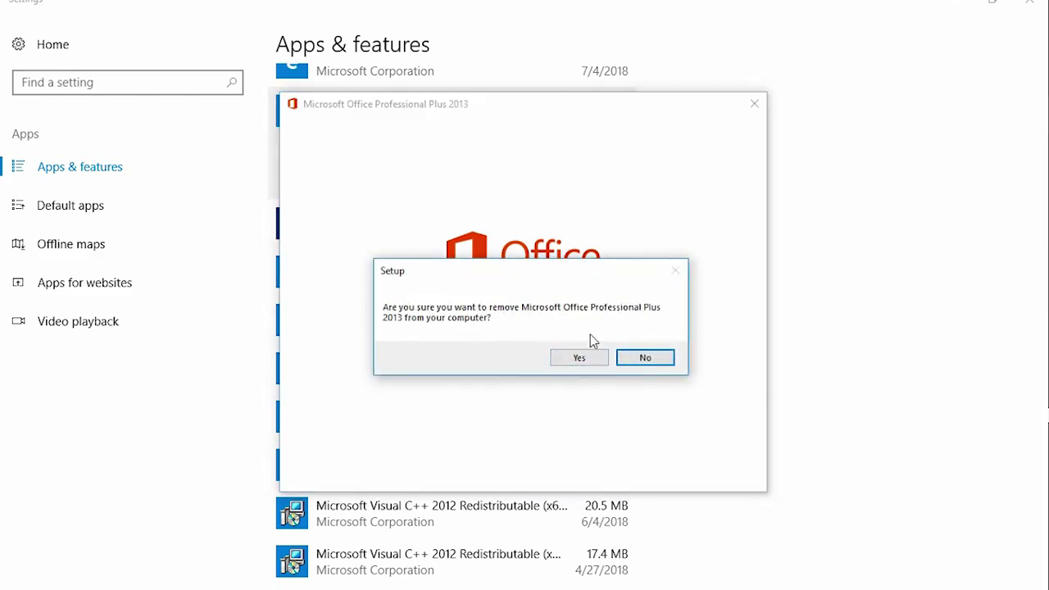
left_click(579, 358)
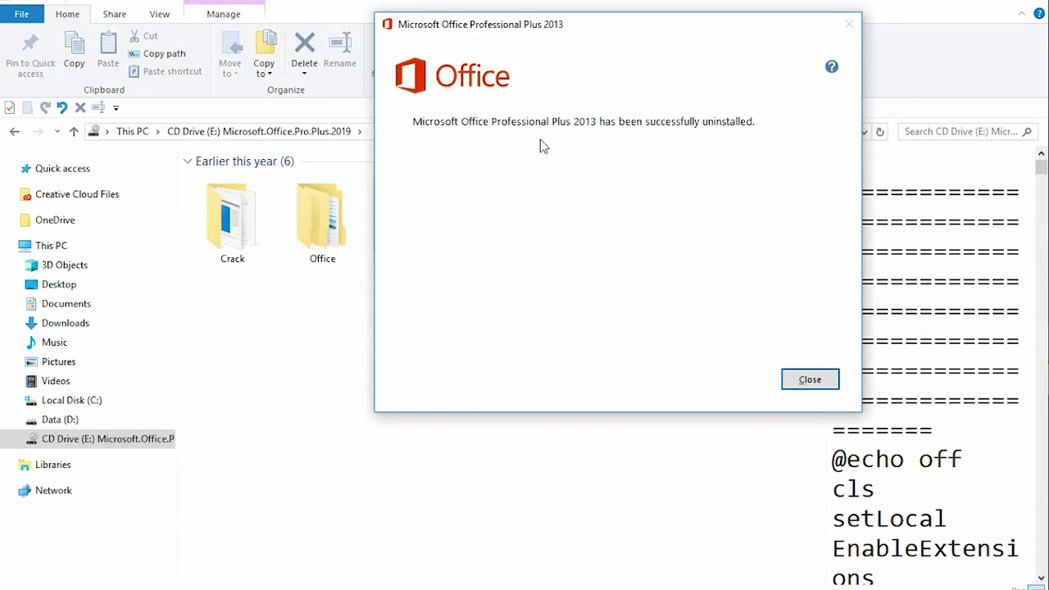
left_click(798, 384)
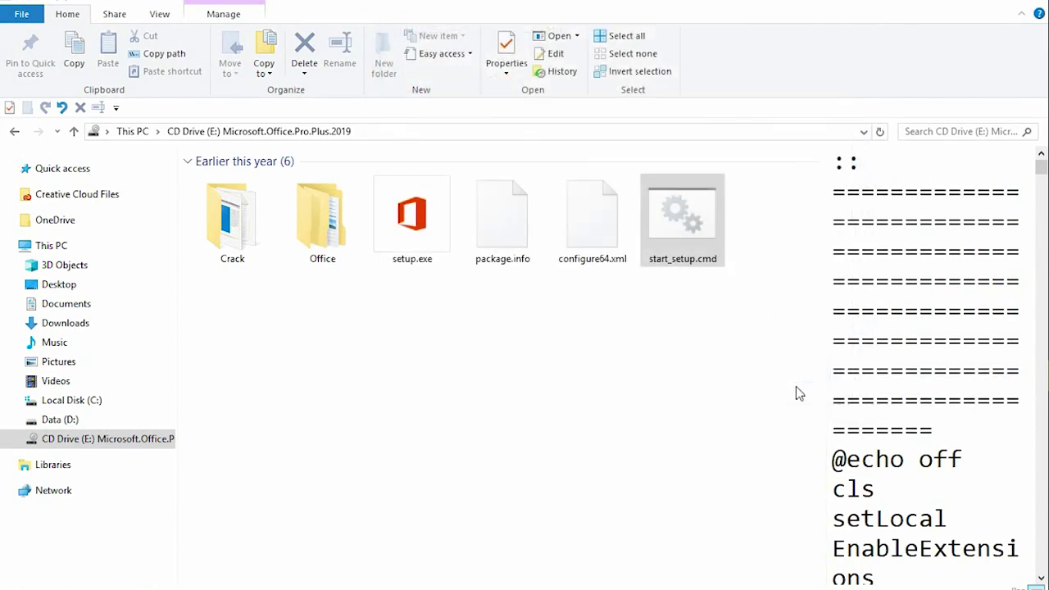
- Run start_setup.cmd from drive E as administrator to install Office 2019, and close the finished installer
right_click(671, 223)
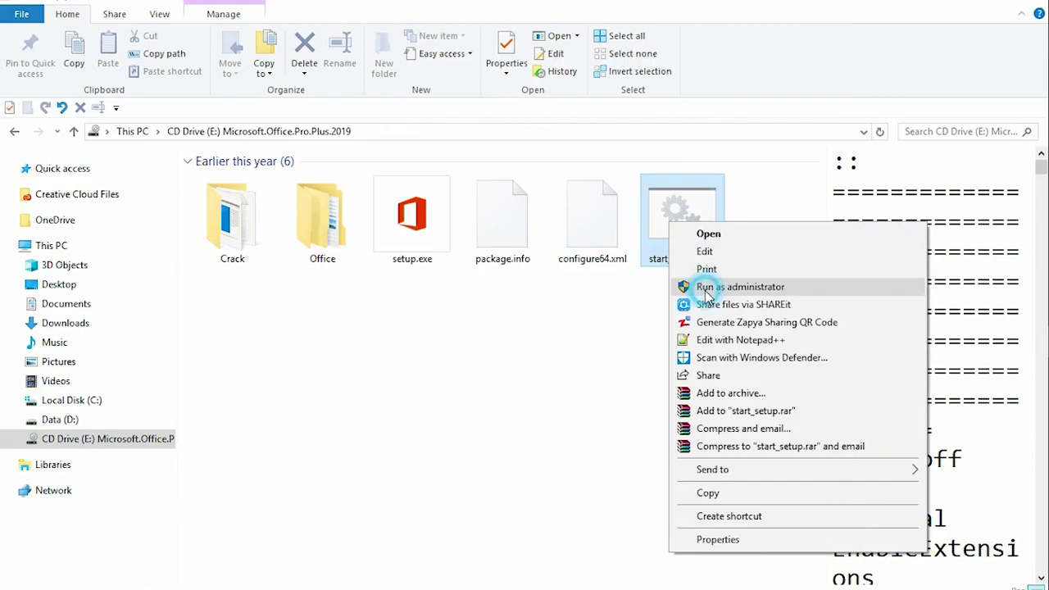
left_click(707, 289)
left_click(495, 390)
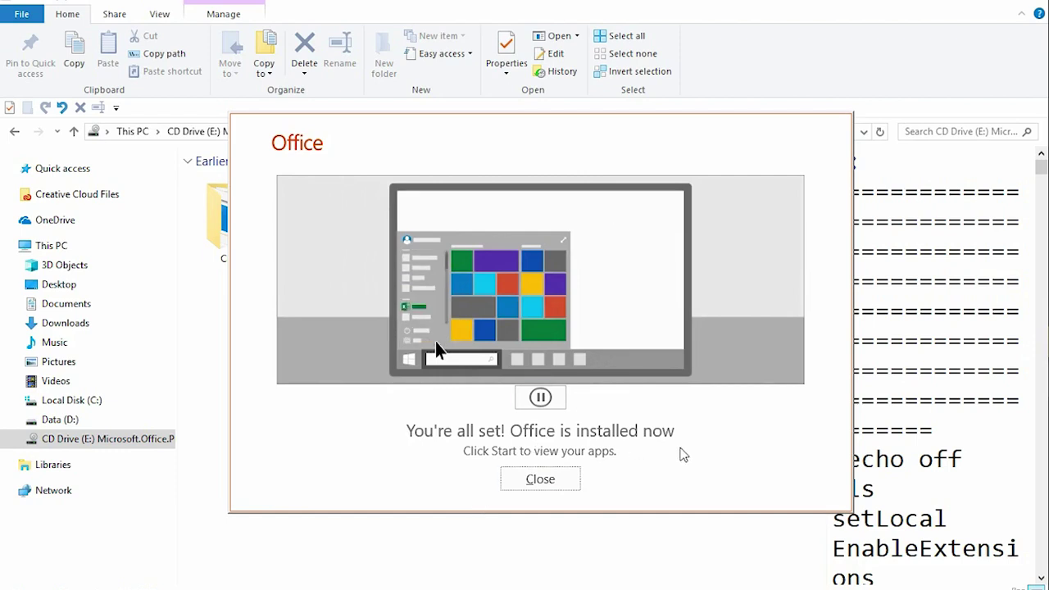
left_click(540, 479)
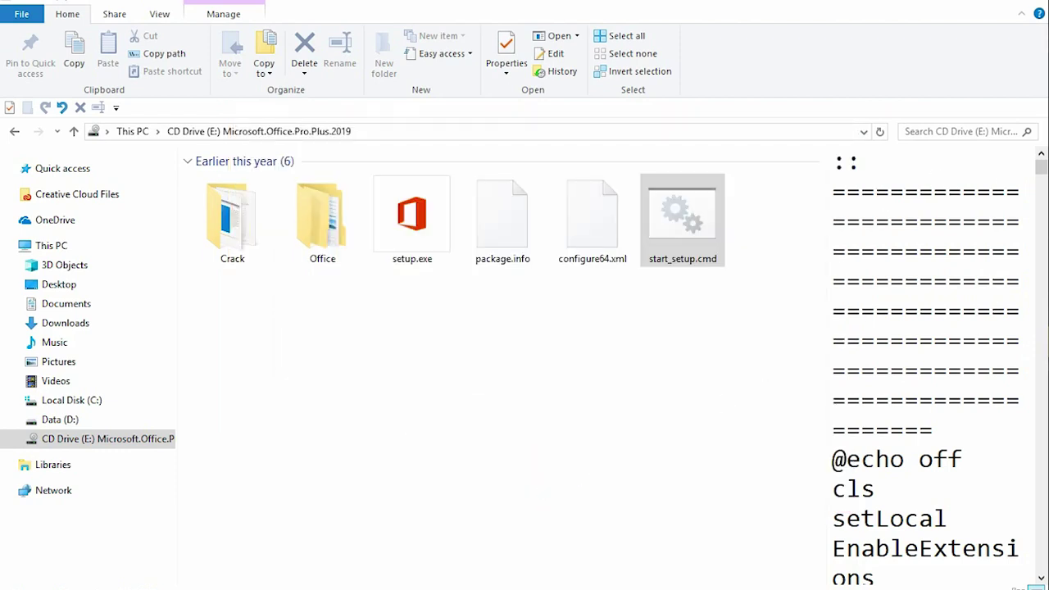
- Launch Word, dismiss the product key request and create a blank document
key("super")
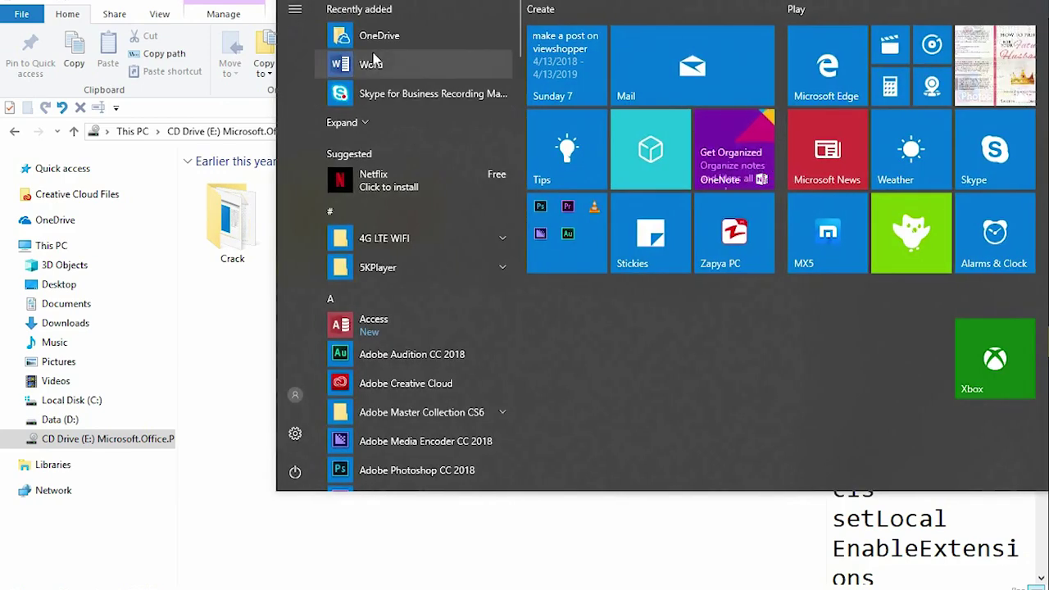
left_click(373, 62)
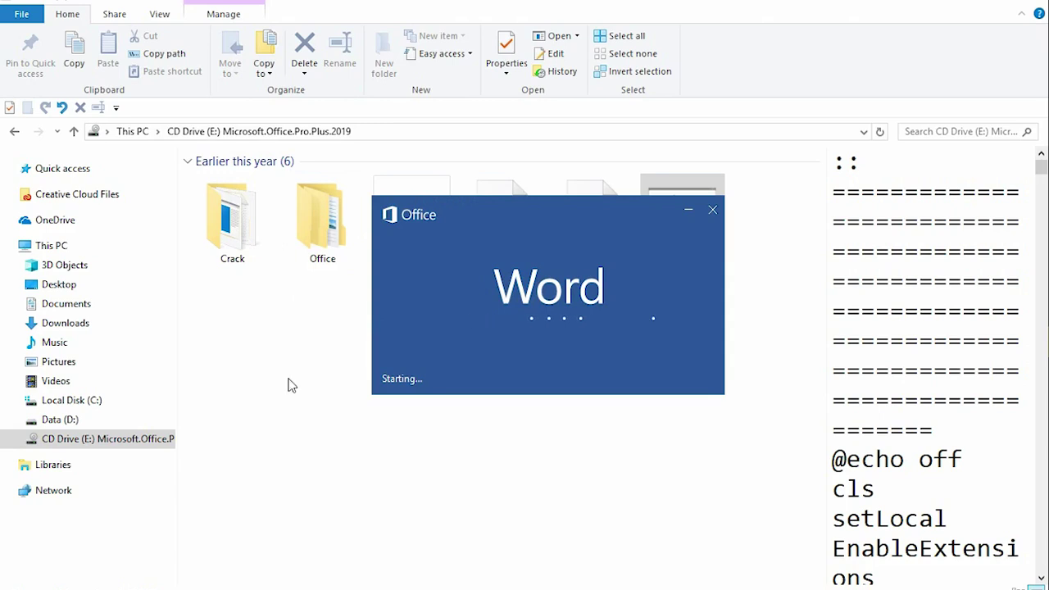
left_click(14, 132)
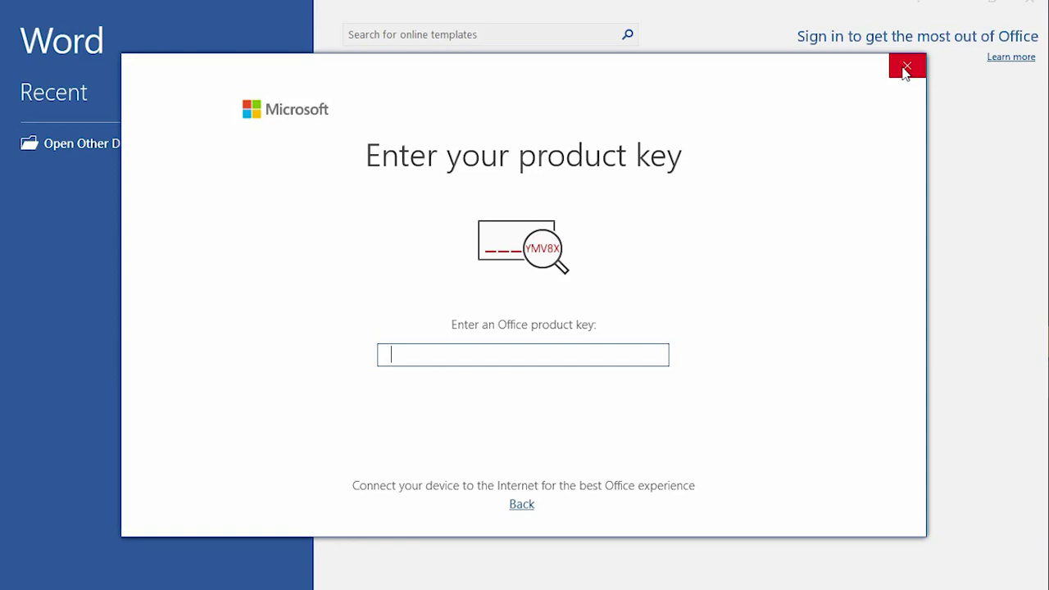
left_click(905, 69)
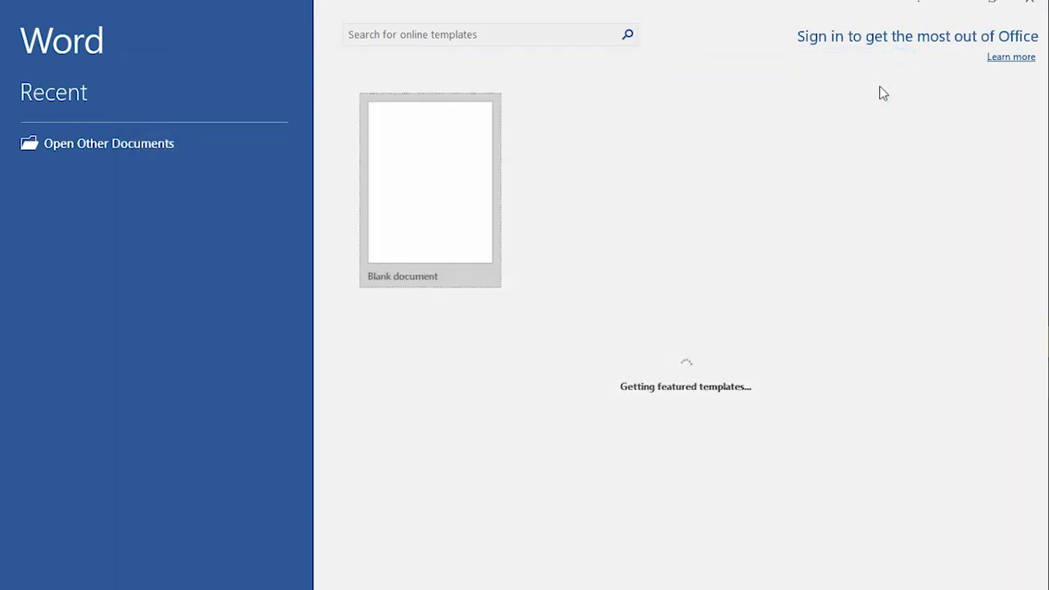
left_click(409, 203)
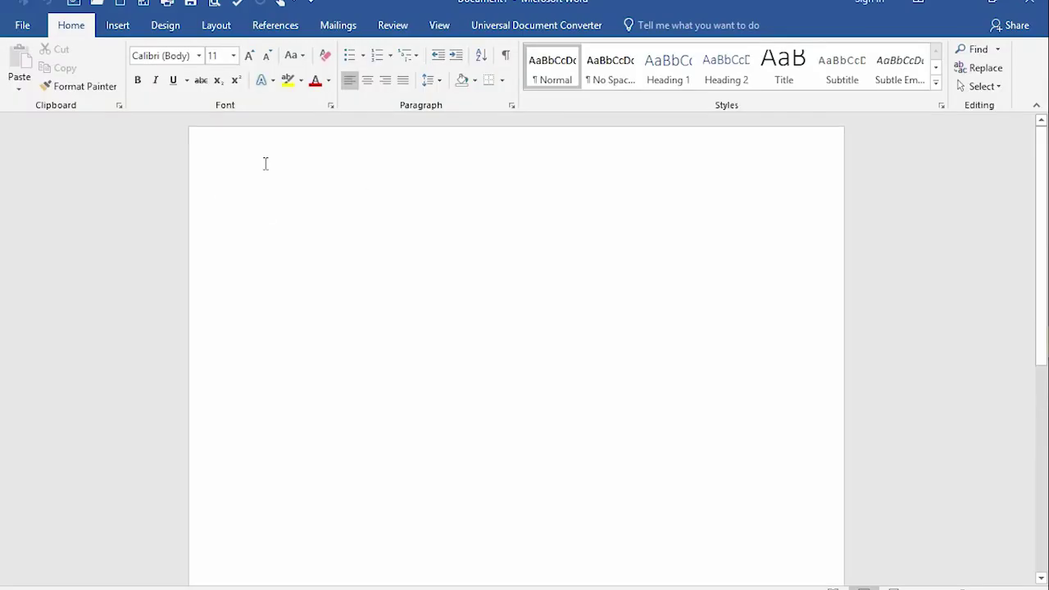
- Look over Word's insertion and design tools and view its account information
left_click(116, 25)
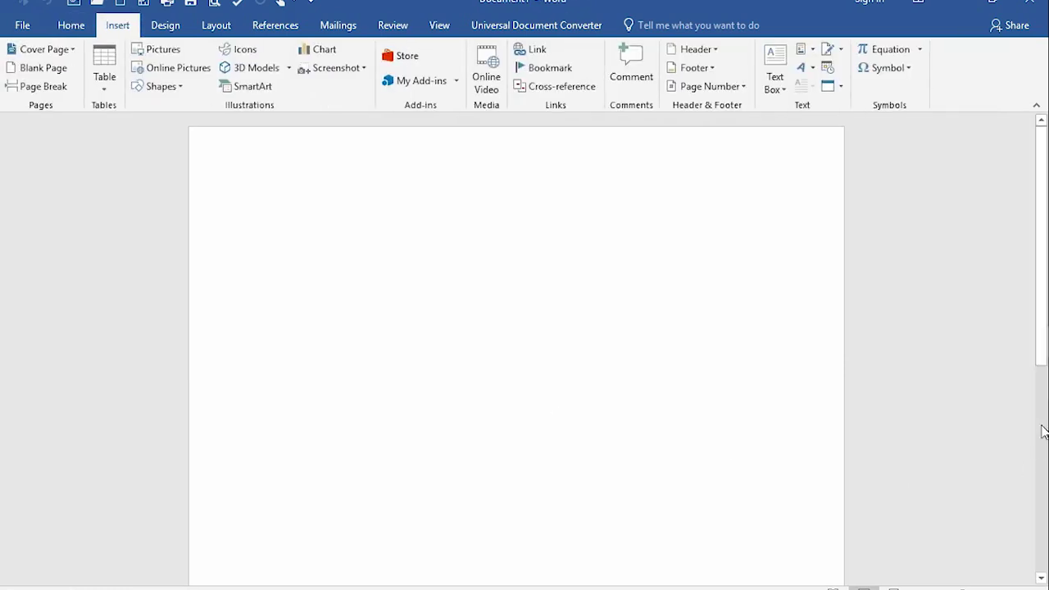
left_click(164, 25)
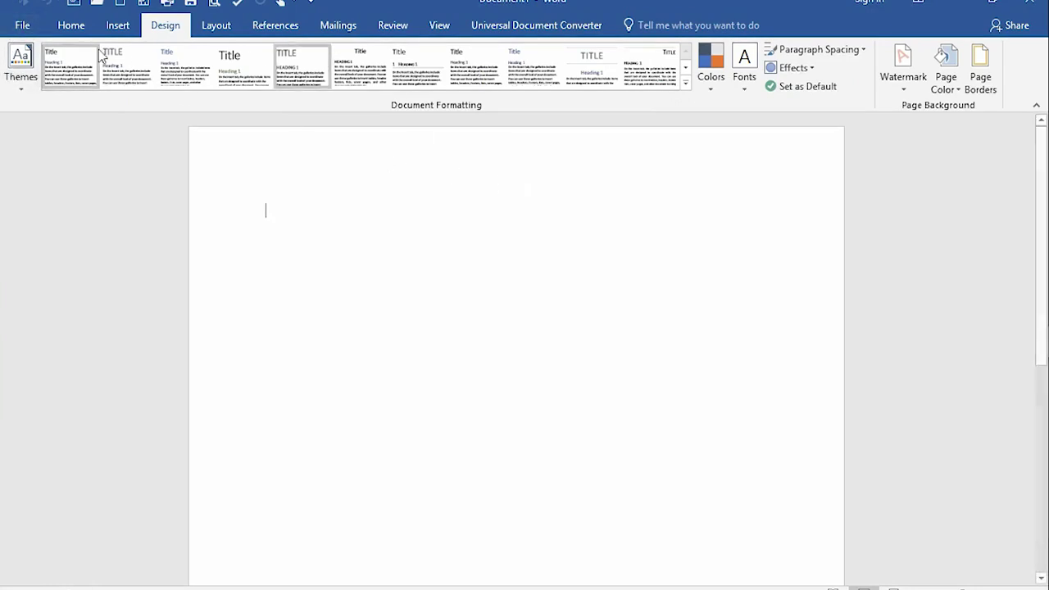
left_click(23, 24)
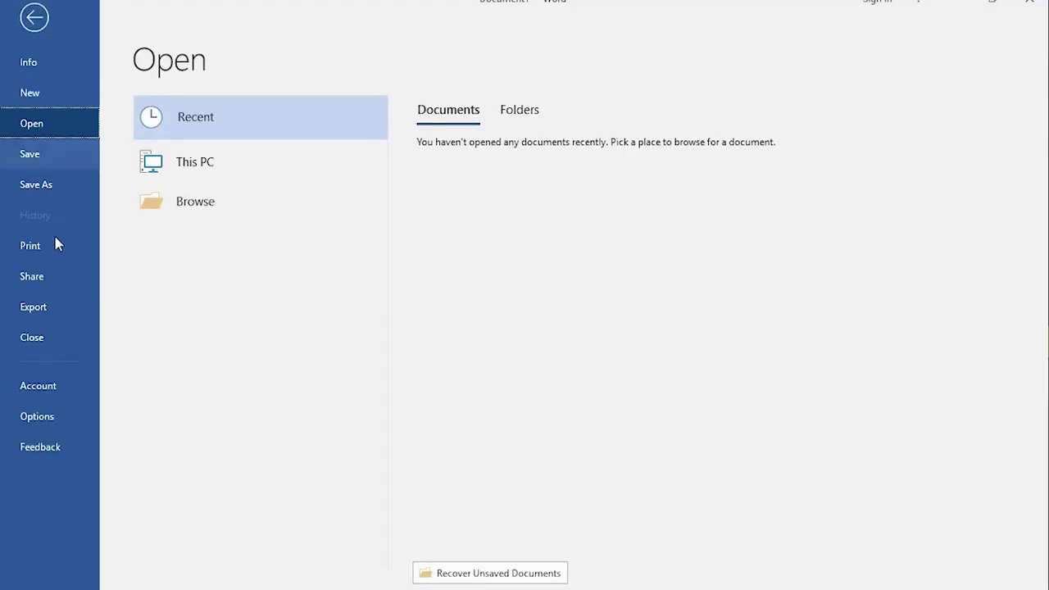
left_click(39, 386)
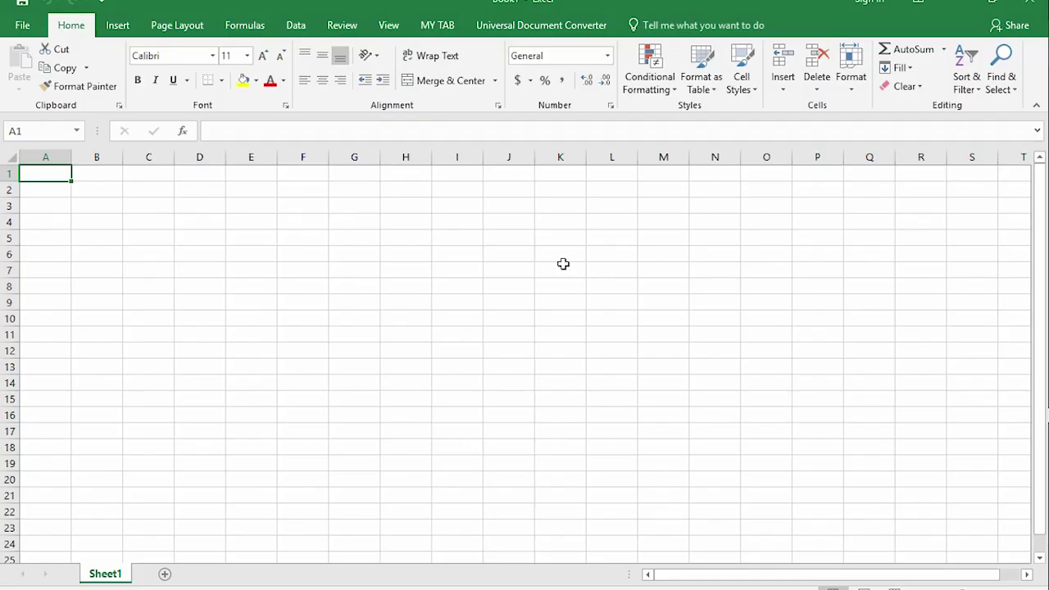
- View the account information in Excel, and switch back to Word to view its account information
left_click(22, 25)
left_click(52, 393)
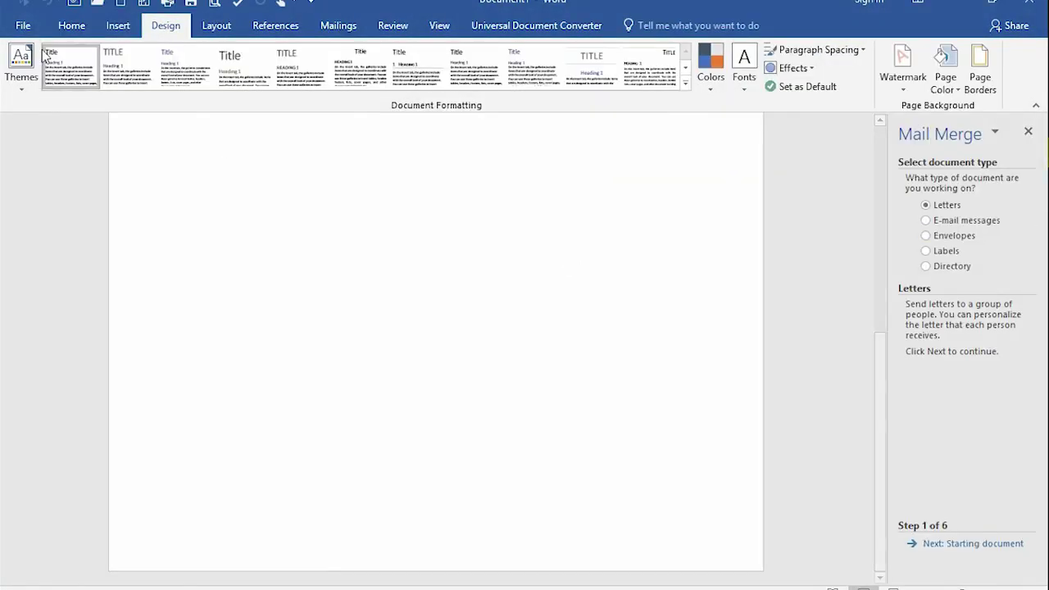
left_click(22, 25)
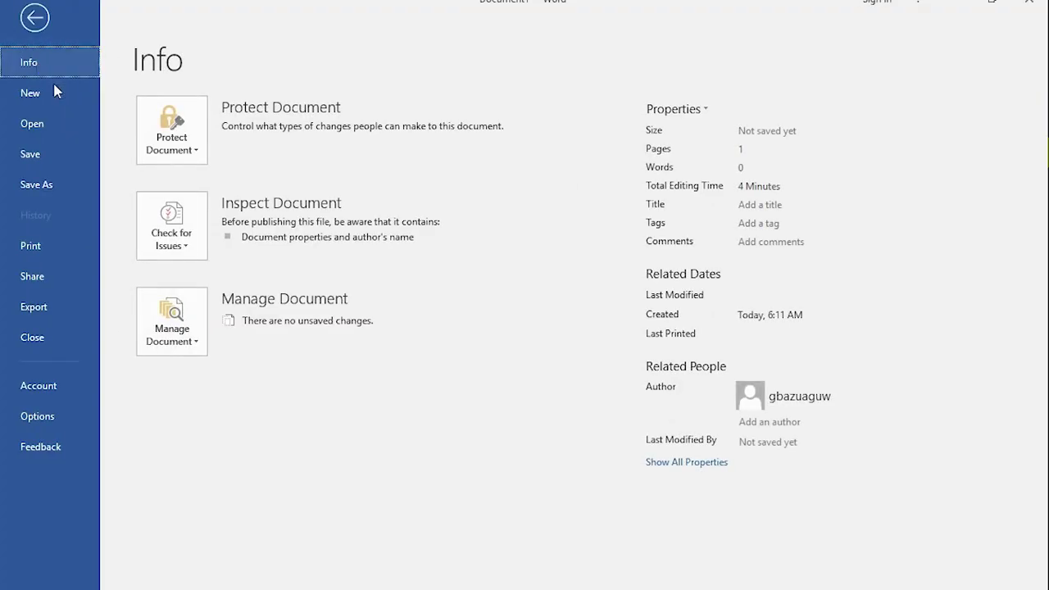
left_click(45, 388)
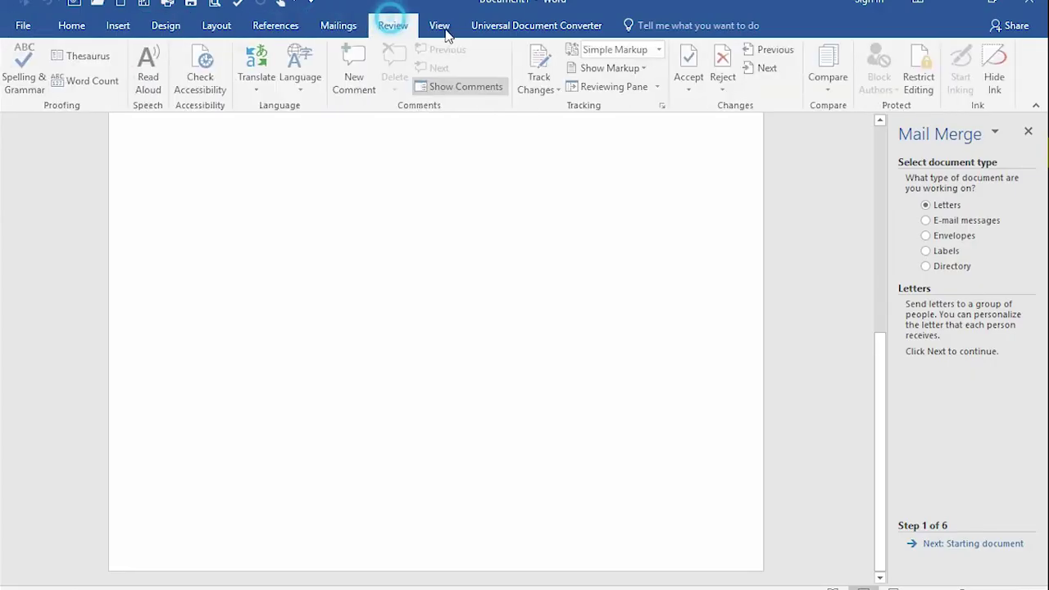
- Look over Word's view, insertion and home tools, and return to the start of the blank document
left_click(440, 25)
left_click(118, 25)
left_click(71, 25)
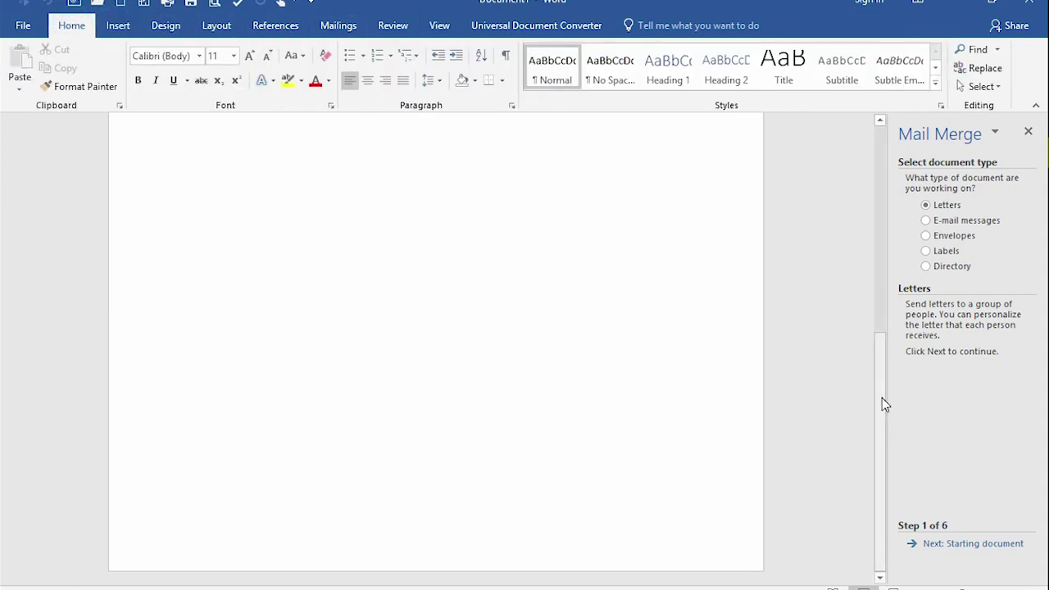
left_click_drag(882, 399, 877, 167)
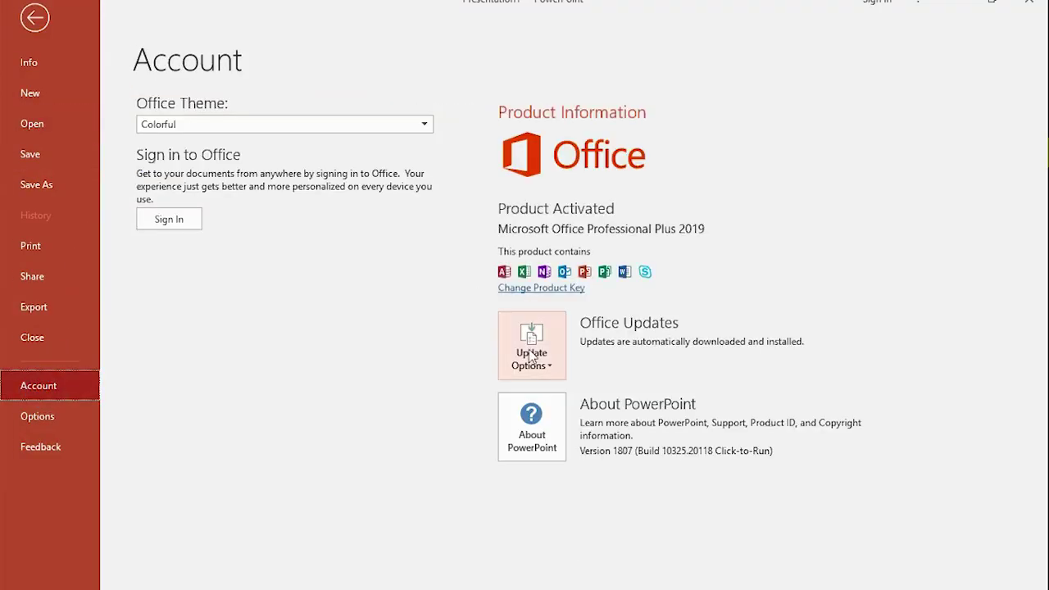
- Set the Office theme to White in PowerPoint, and close the blank presentation
left_click(191, 125)
left_click(211, 189)
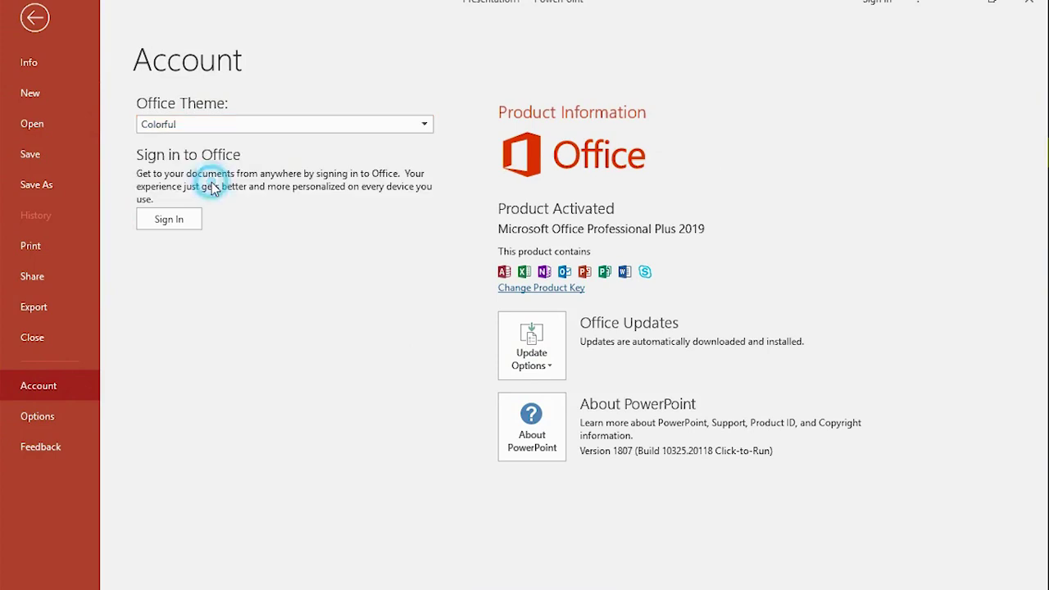
left_click(35, 17)
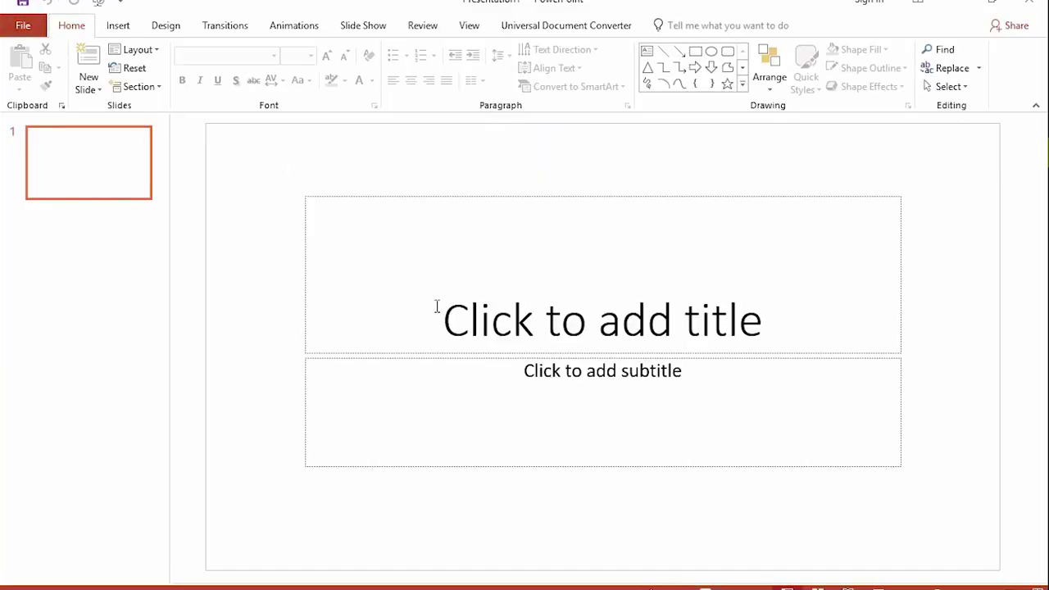
left_click(1031, 3)
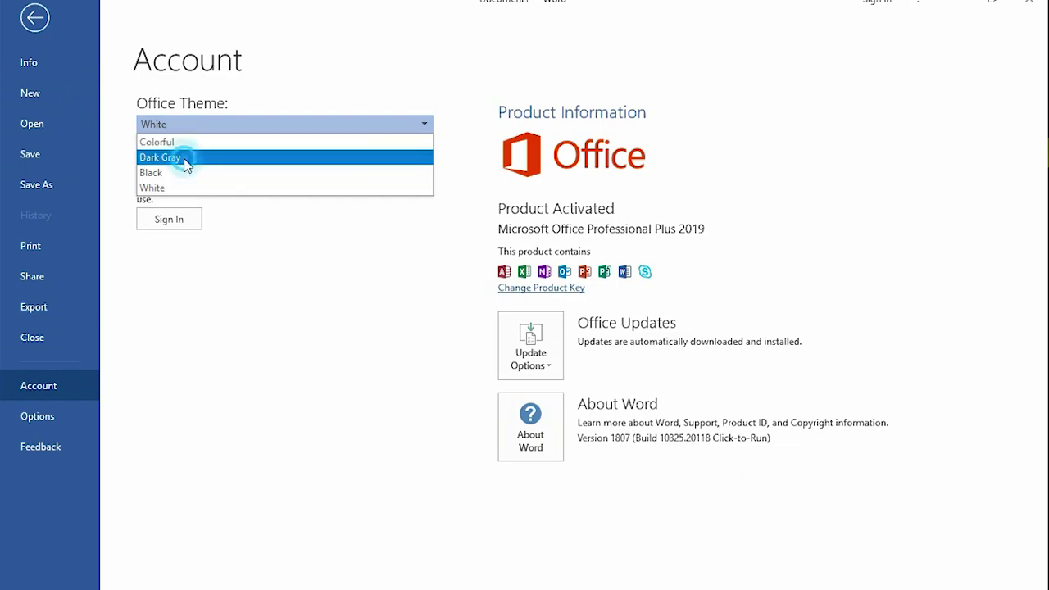
- Change the Office theme to Dark Gray in Word and look over the blank document
left_click(188, 159)
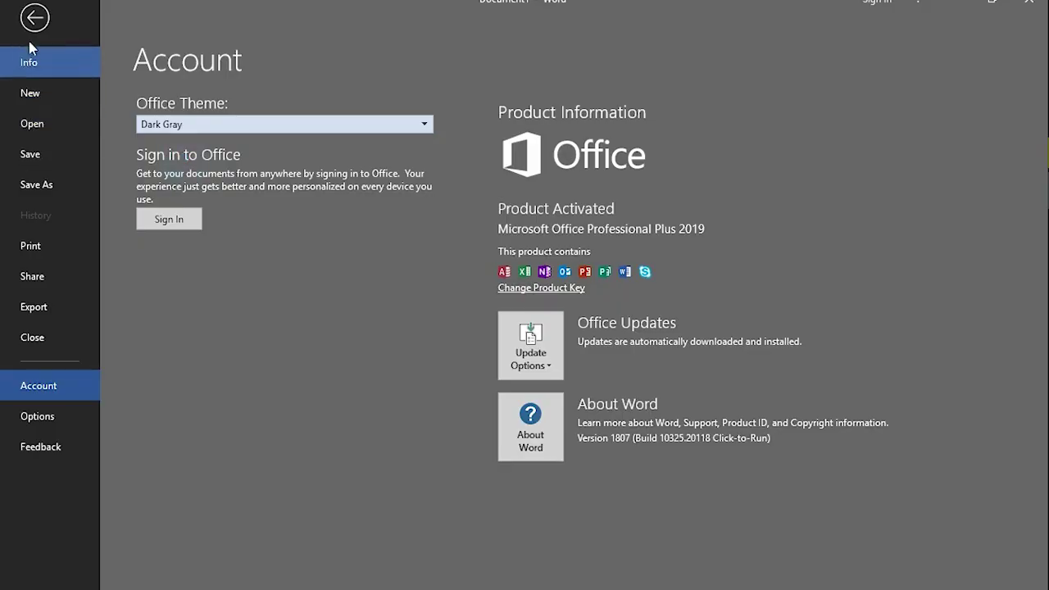
left_click(36, 22)
scroll(743, 295, "down", 2)
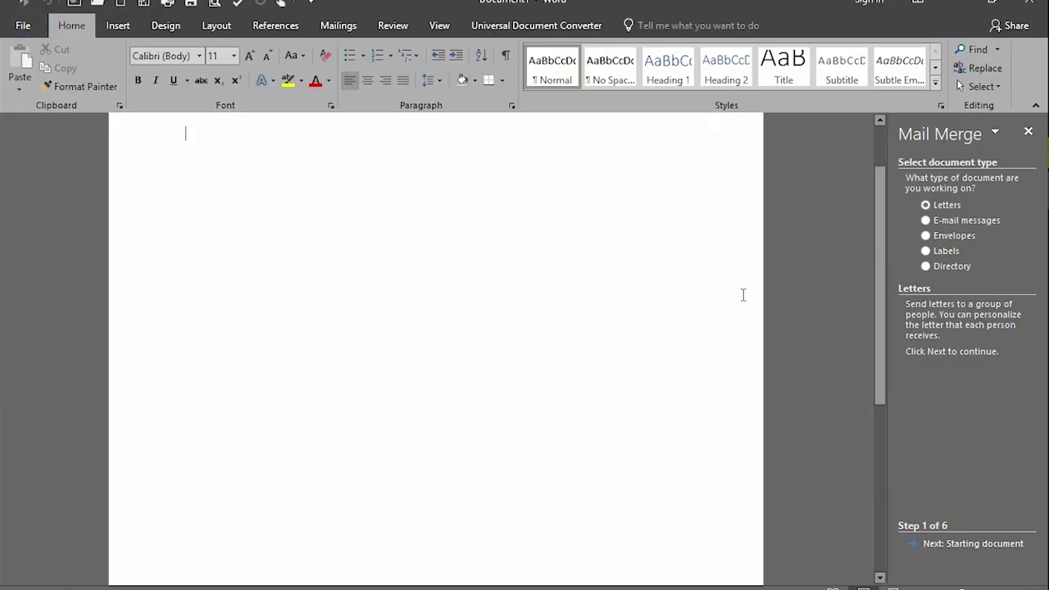
scroll(743, 295, "up", 2)
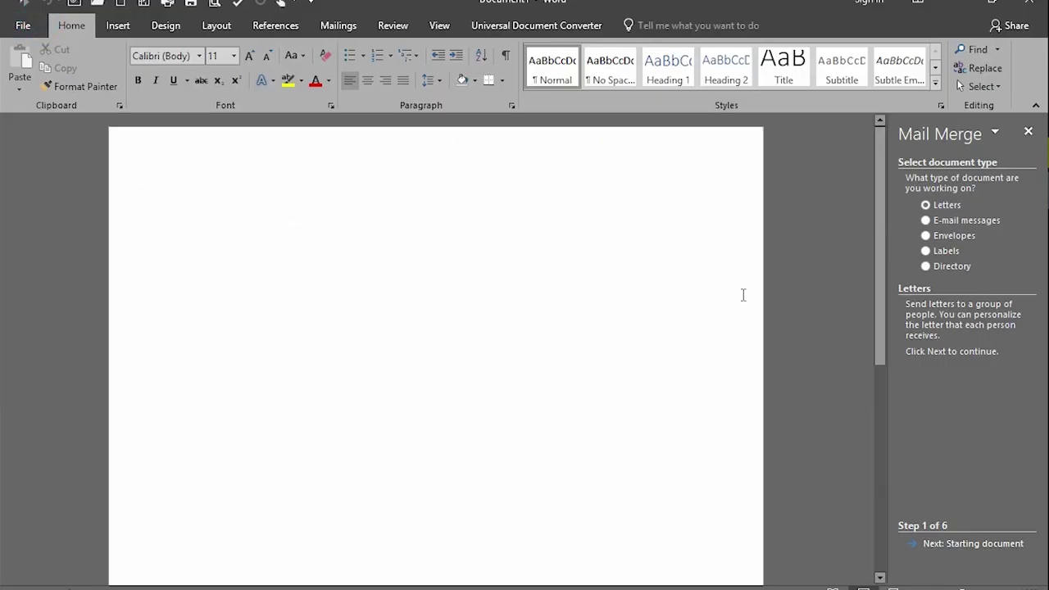
left_click(24, 24)
left_click(63, 386)
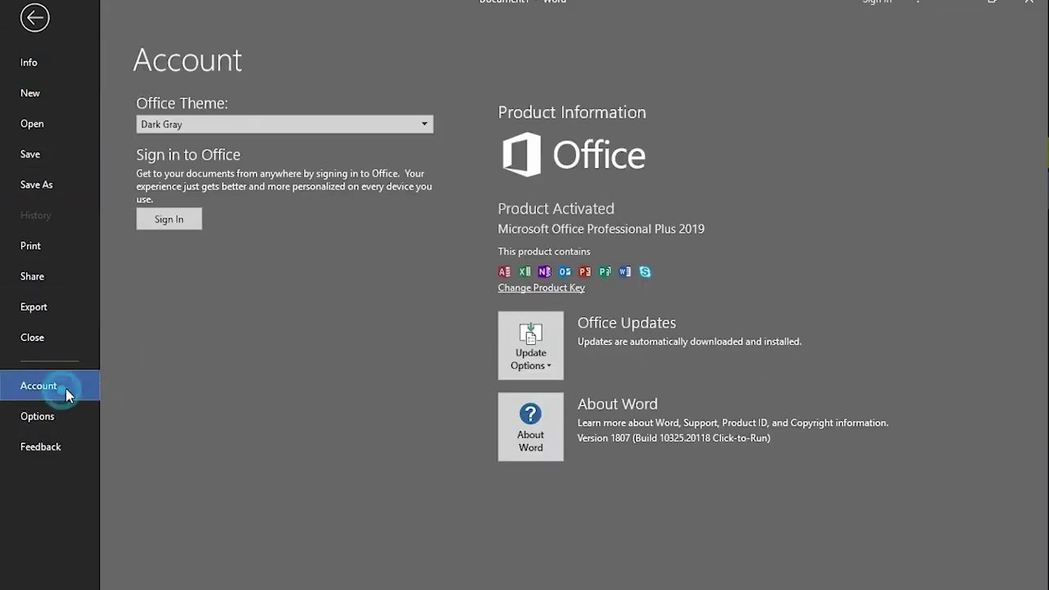
left_click(234, 123)
left_click(215, 174)
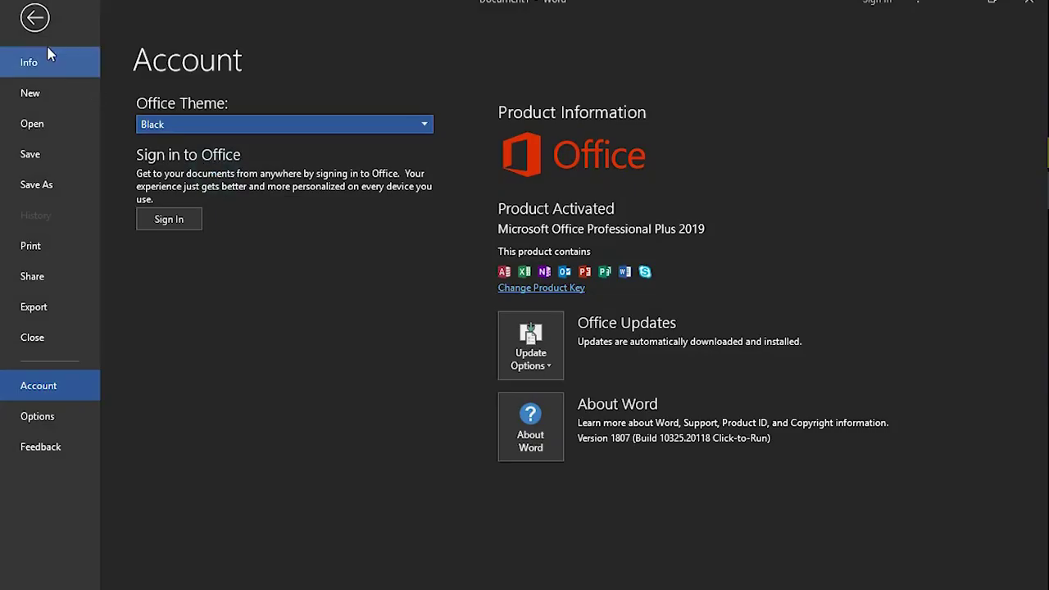
left_click(35, 20)
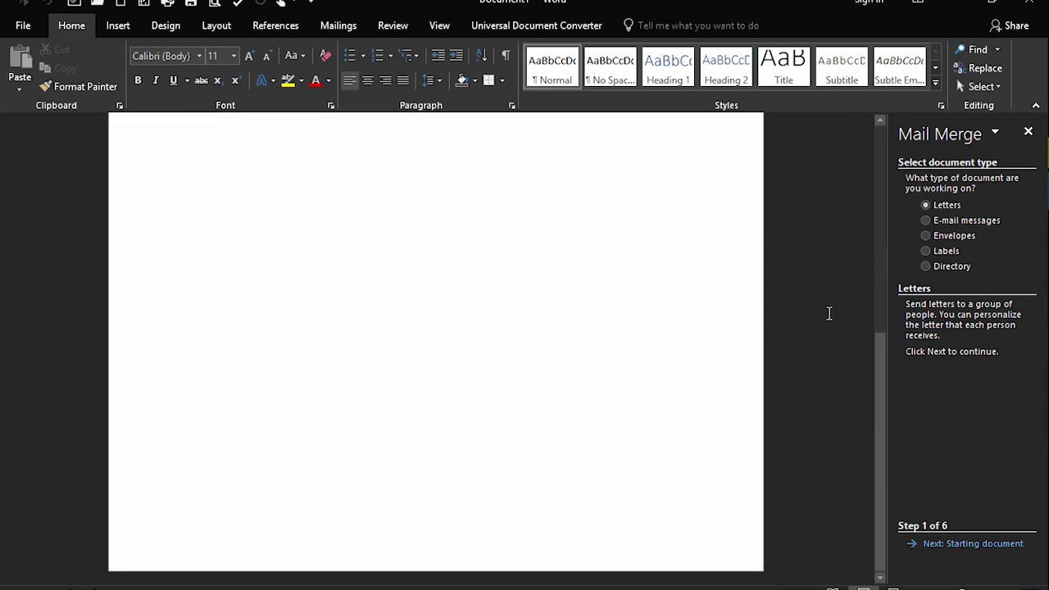
scroll(828, 311, "up", 5)
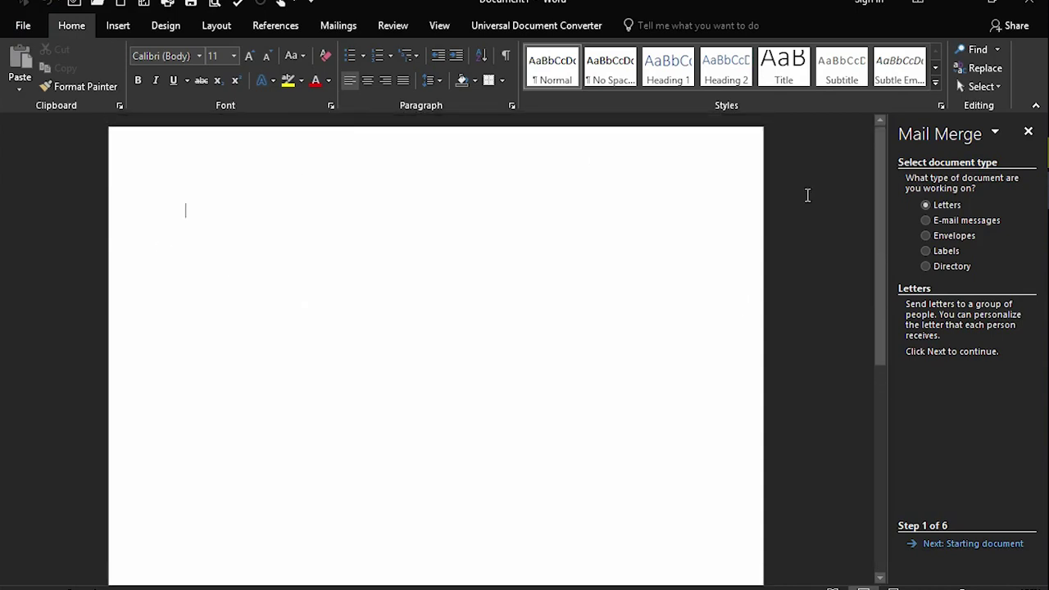
- Switch to Excel, set the Office theme to Dark Gray and look over the empty worksheet
key("alt+Tab")
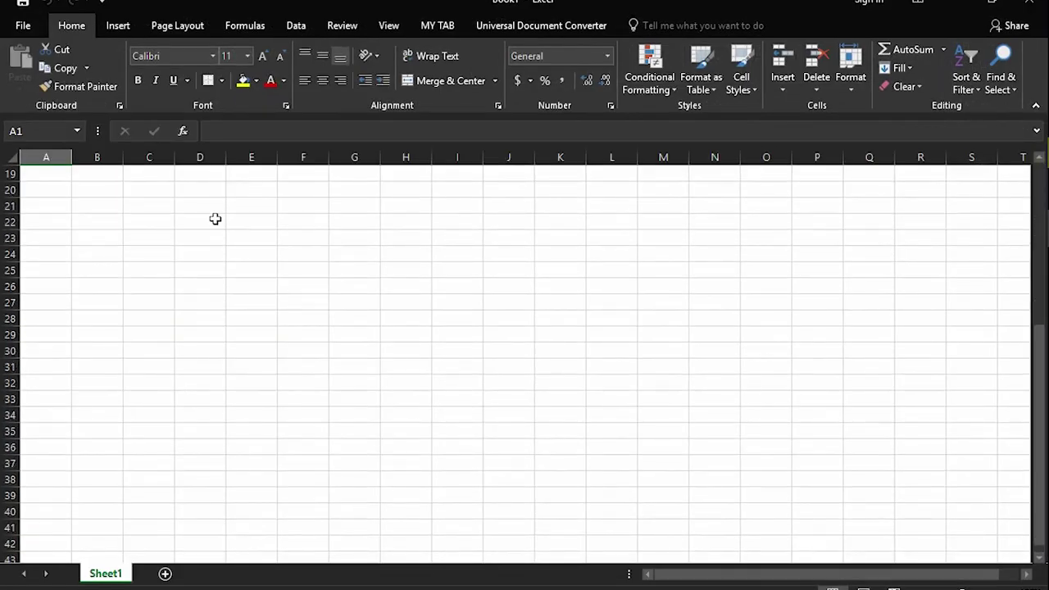
scroll(197, 213, "up", 6)
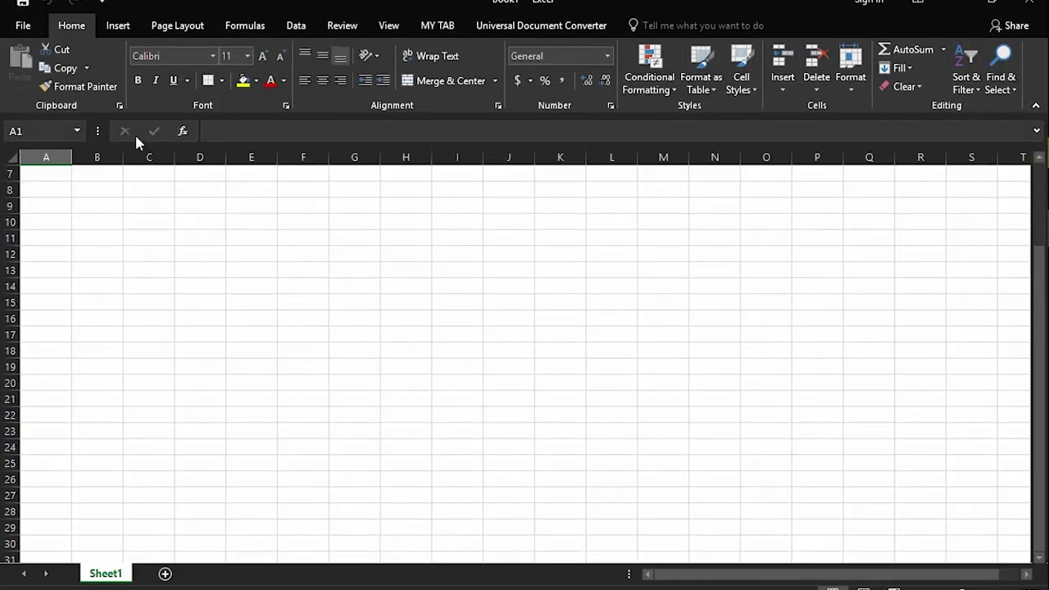
left_click(25, 25)
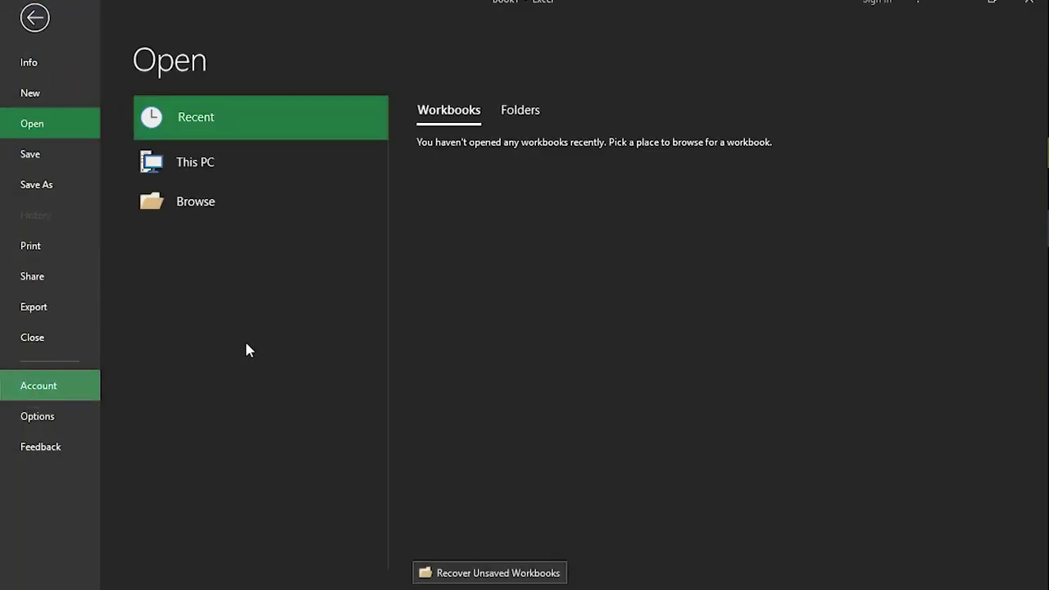
left_click(168, 124)
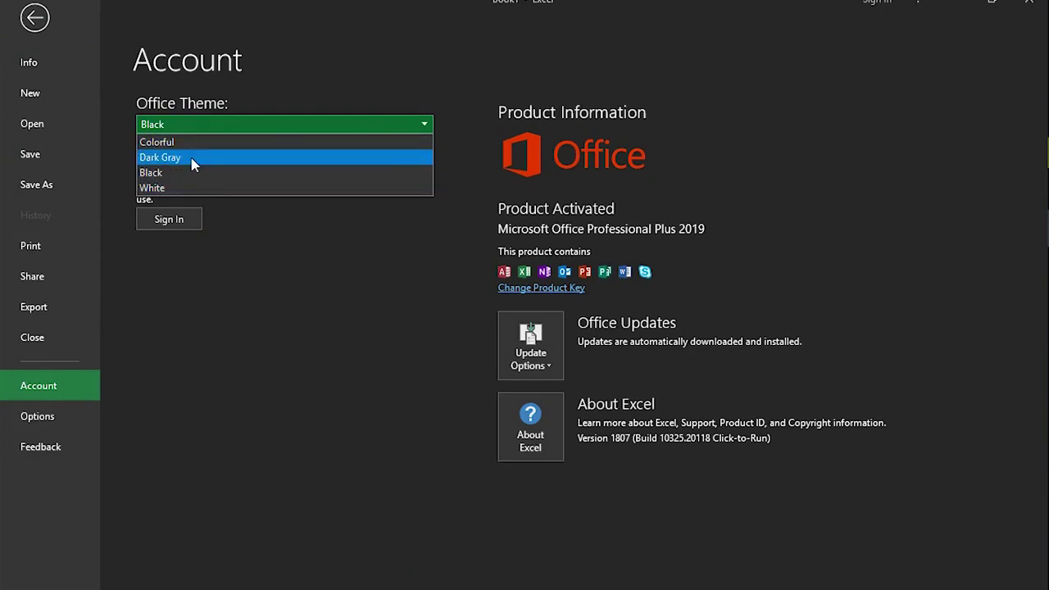
left_click(192, 160)
left_click(35, 19)
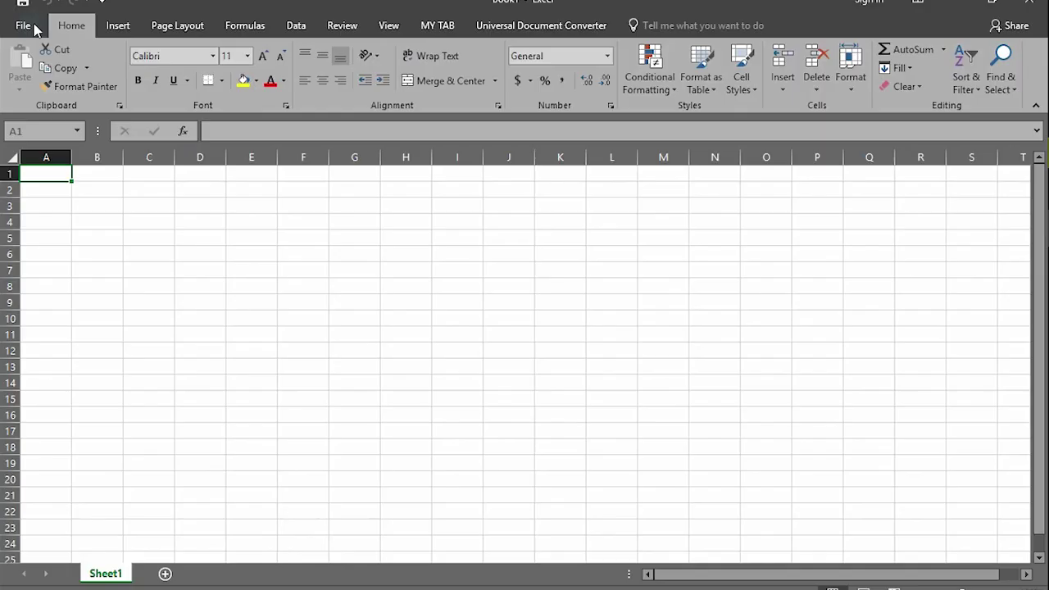
scroll(920, 418, "down", 8)
scroll(932, 408, "up", 8)
scroll(298, 297, "down", 4)
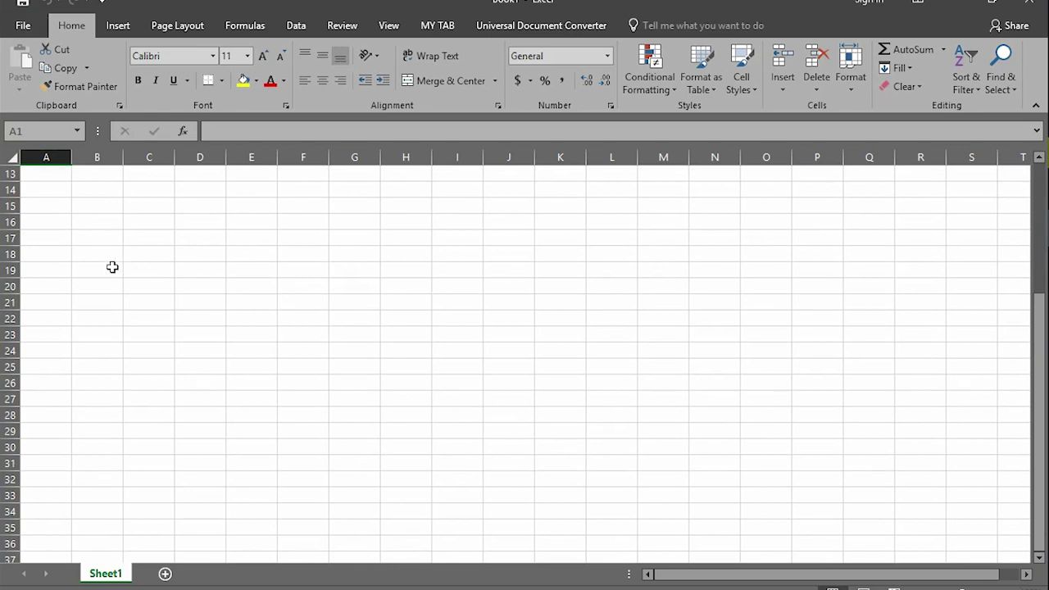
scroll(98, 208, "up", 4)
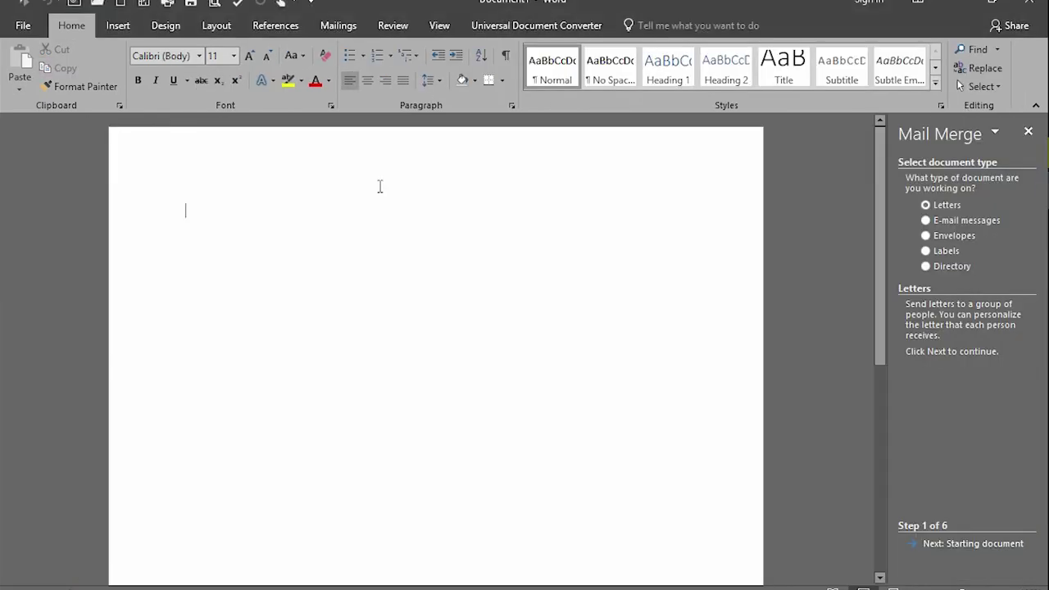
- Switch to Word and draw a rectangle shape about 3.53" wide and 2.22" high in the middle of the page
left_click(118, 26)
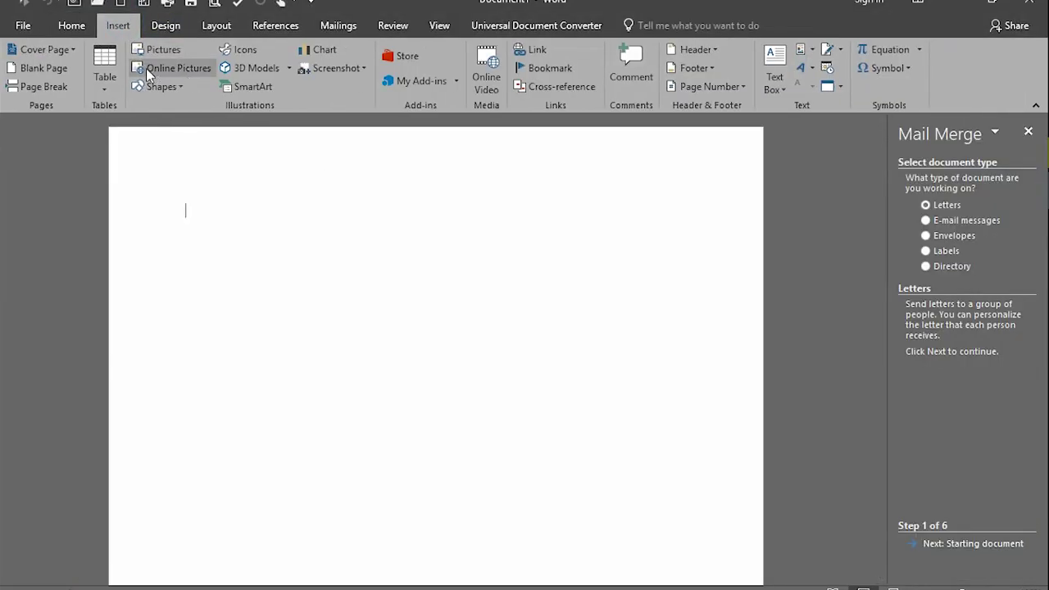
left_click(162, 86)
left_click(207, 120)
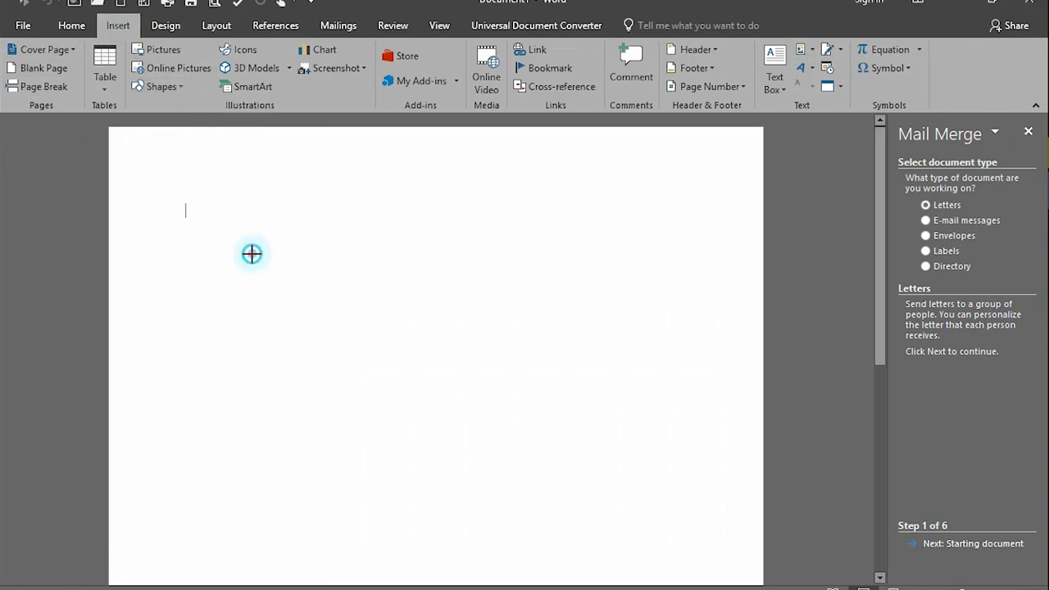
left_click_drag(252, 254, 569, 488)
left_click_drag(524, 425, 524, 426)
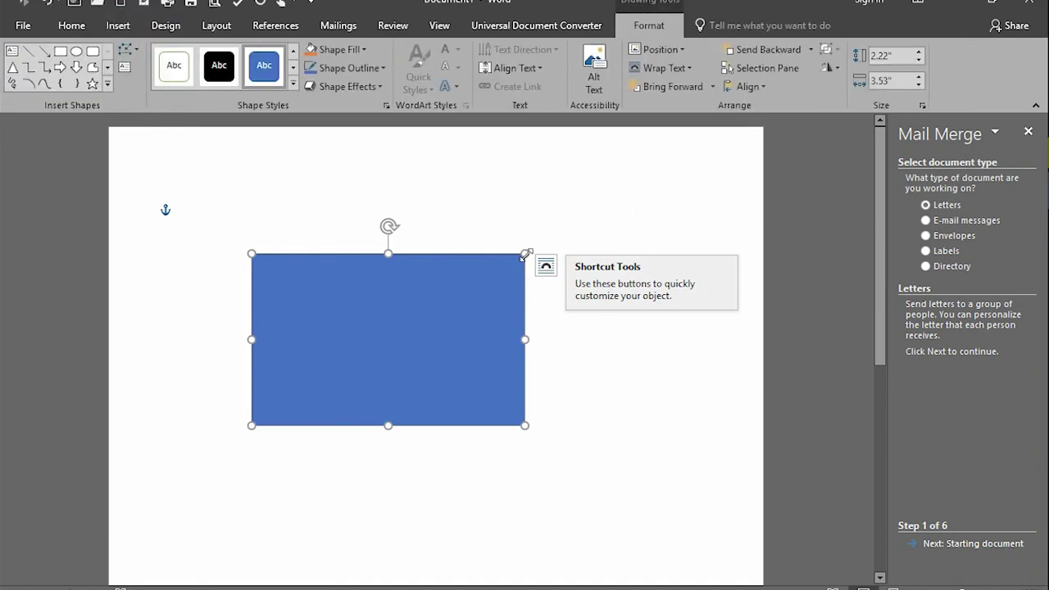
- Reselect the blue rectangle on the page and enlarge it outward from its upper-right corner
left_click(633, 216)
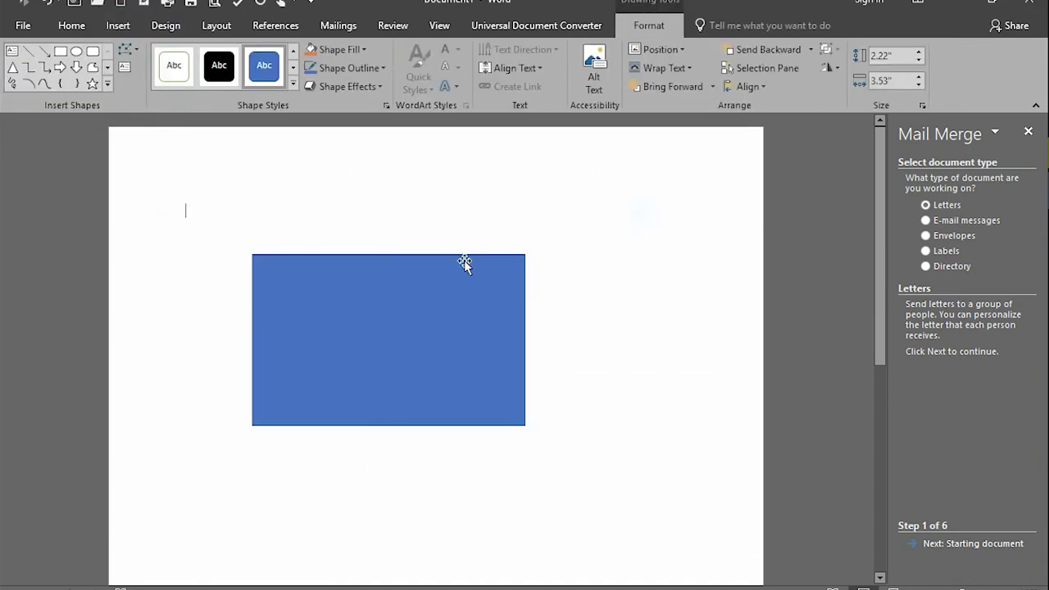
left_click(518, 265)
left_click_drag(523, 252, 569, 232)
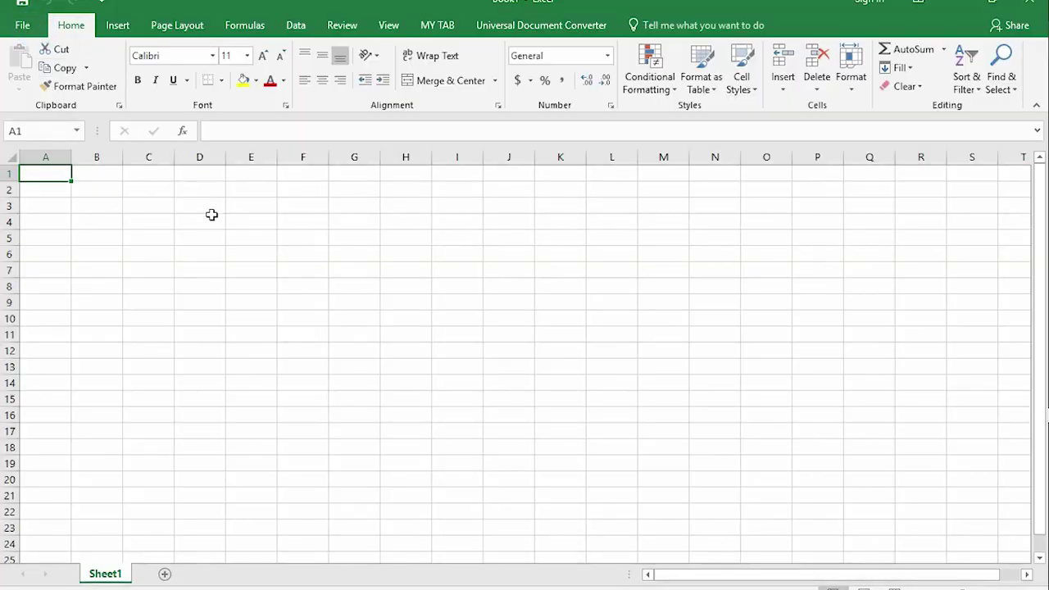